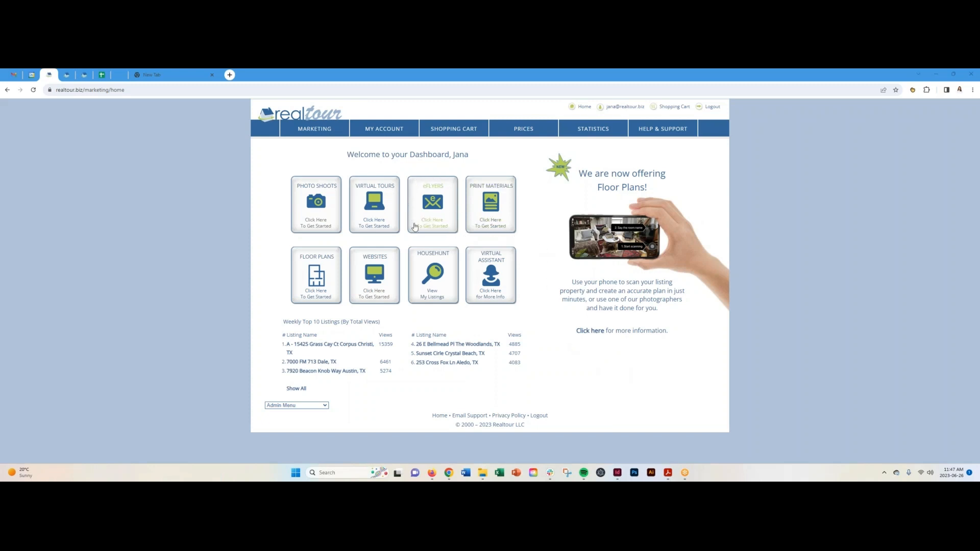
Open the eFLYERS tile on the dashboard to list active listings with and without e-Flyers.
left_click(432, 204)
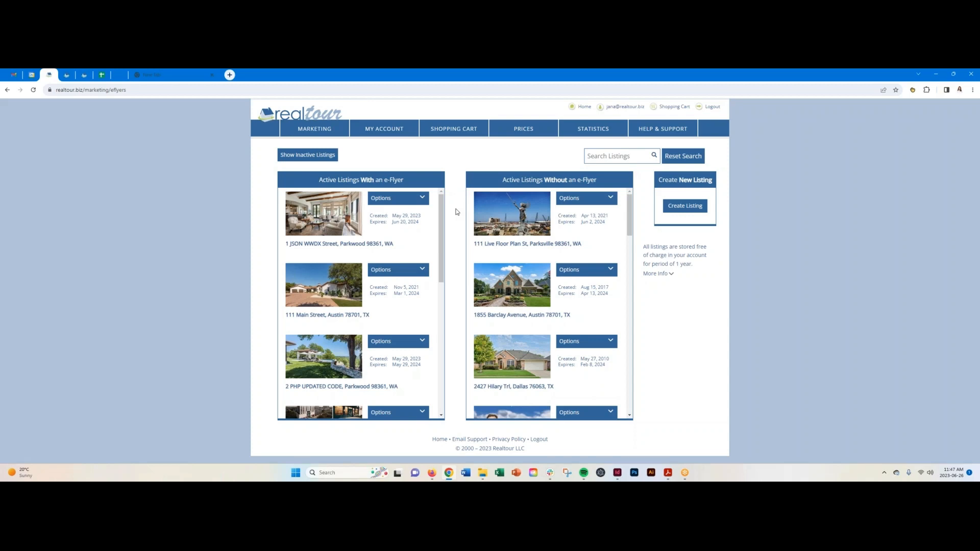
Check the first listing's Options, then start a new listing with Create Listing.
left_click(424, 200)
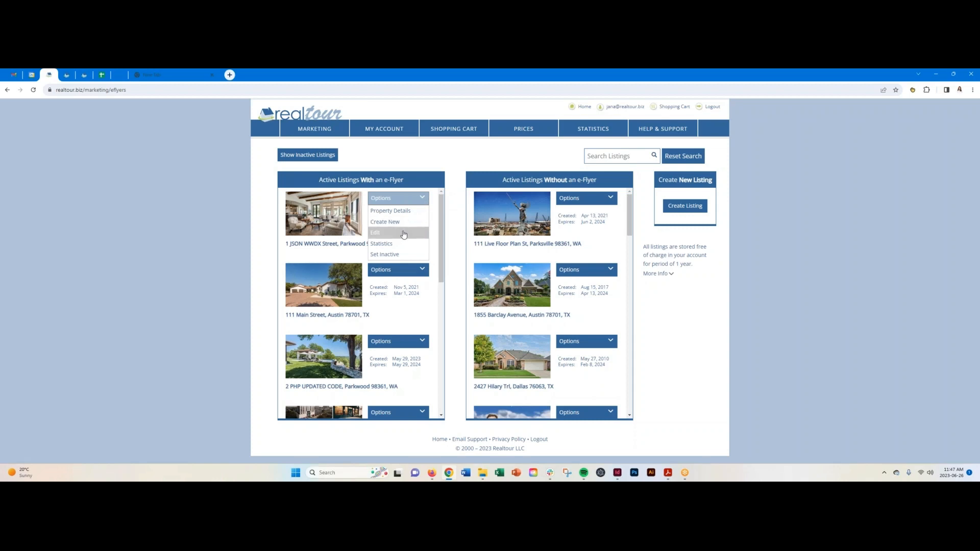
left_click(456, 224)
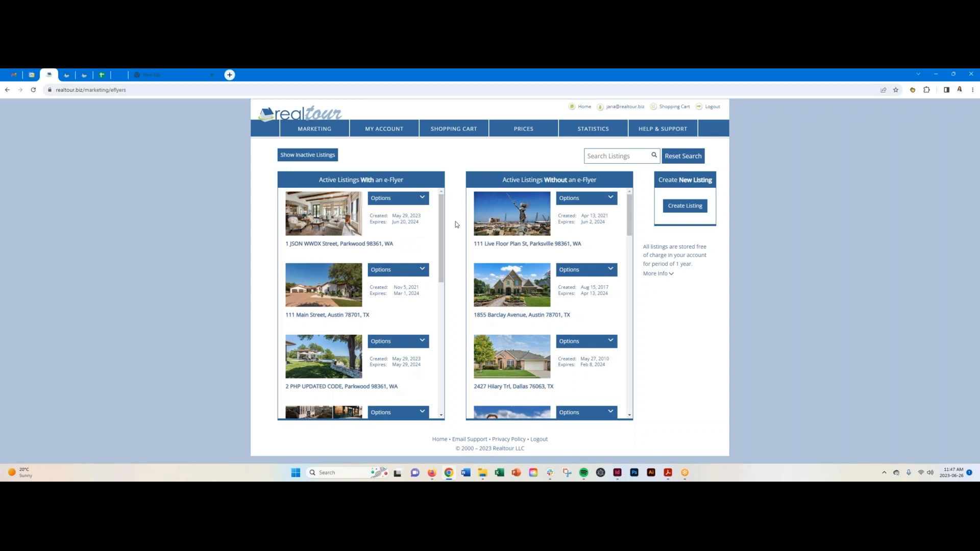
left_click(686, 210)
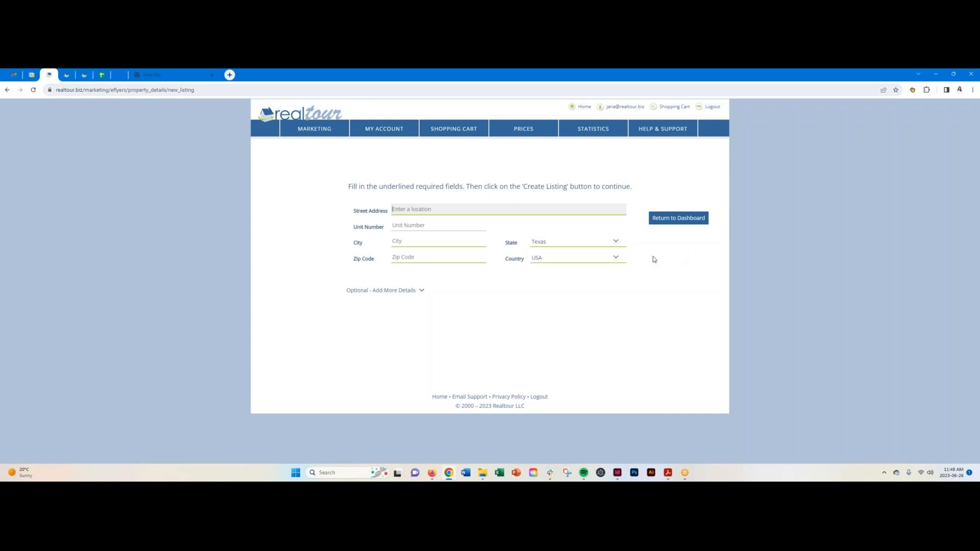
Enter 123 Main Street, Austin, 78701 as the address and expand the optional details.
type("123 M")
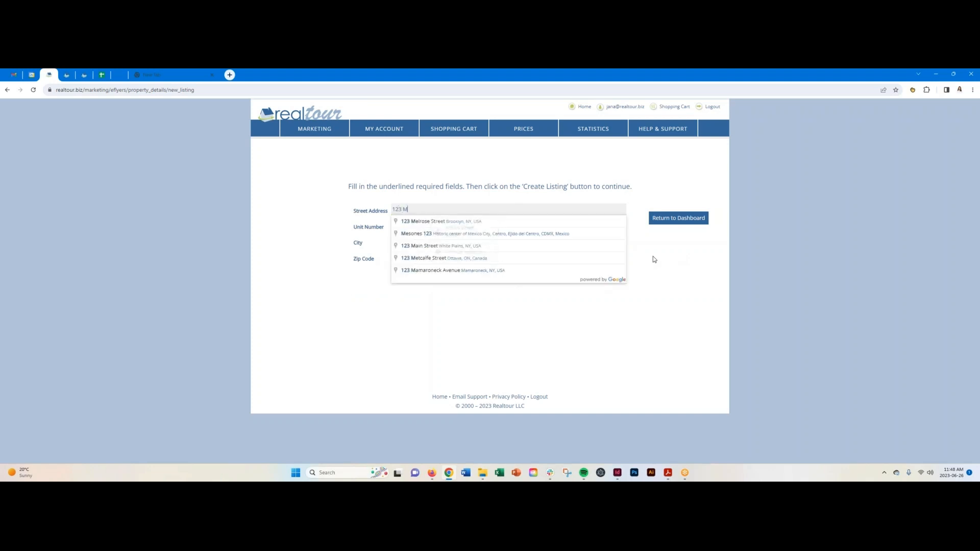
type("ain Street")
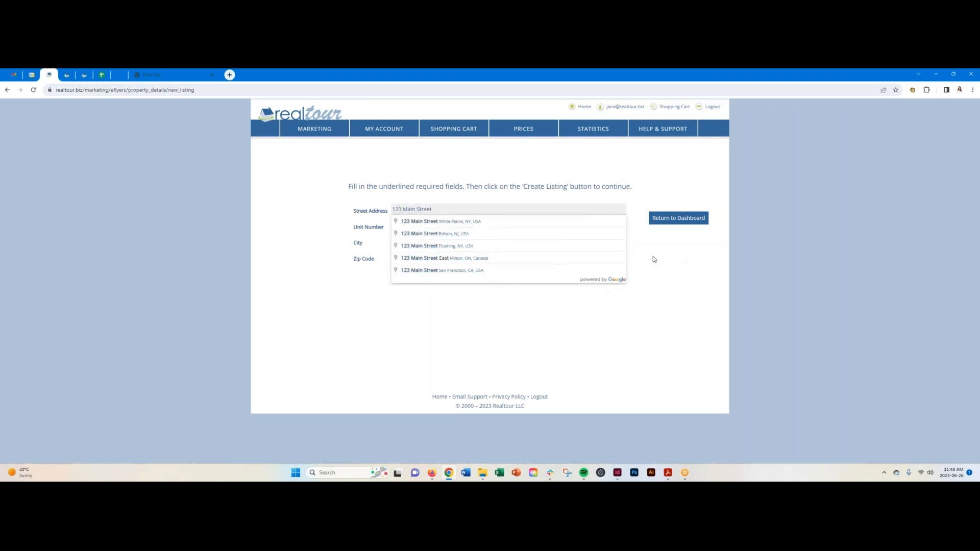
left_click(356, 281)
left_click(398, 243)
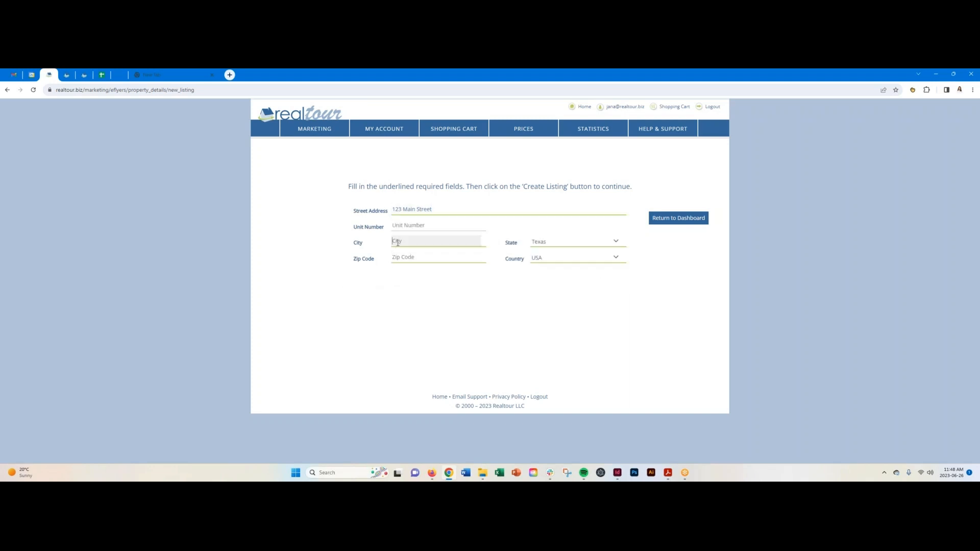
type("Austin")
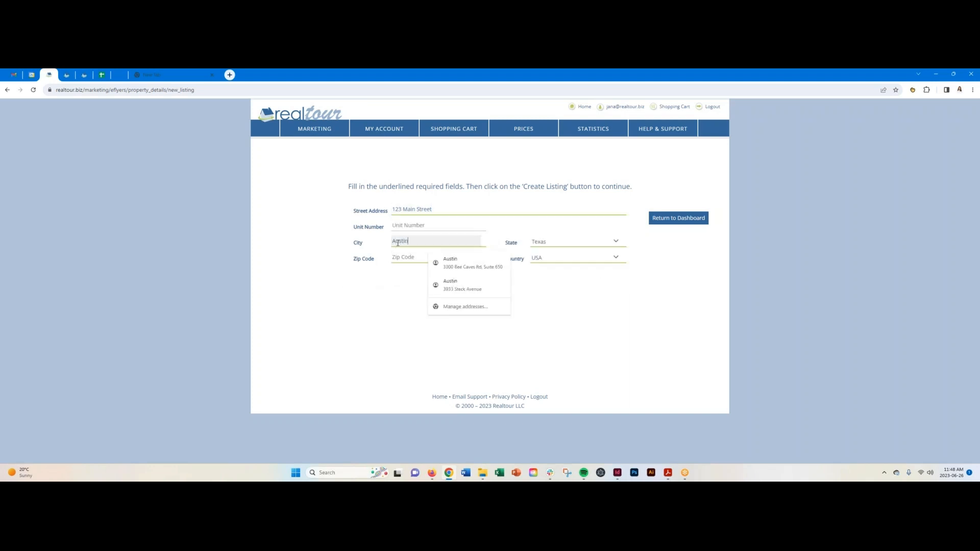
left_click(399, 257)
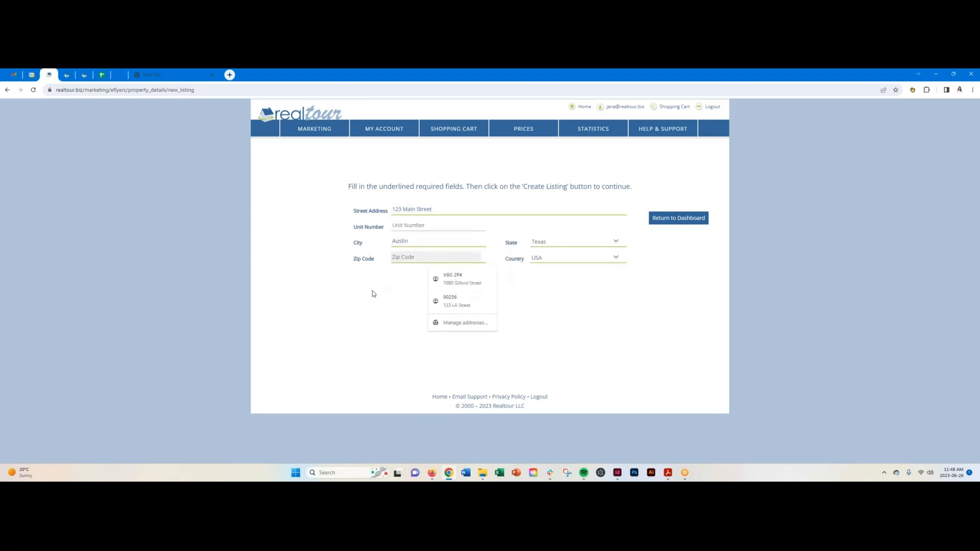
type("78701")
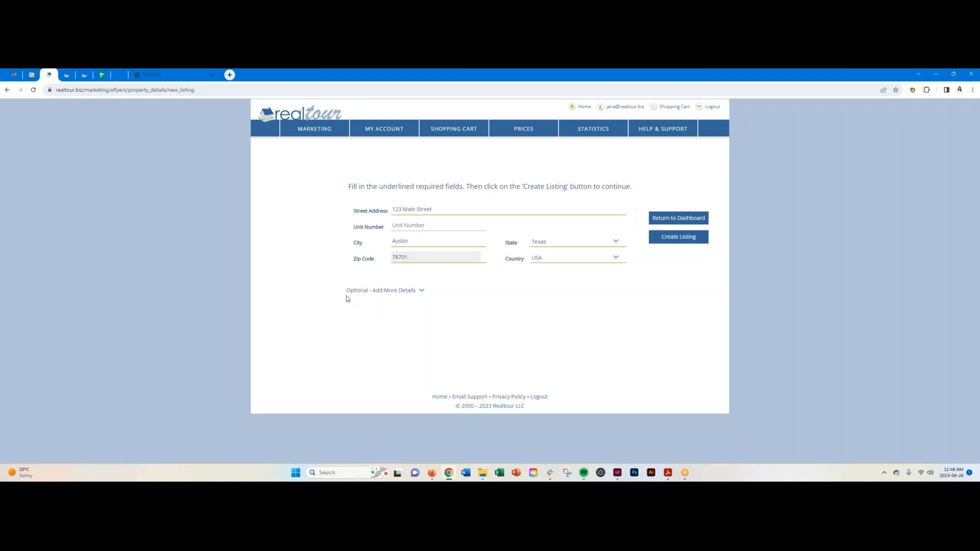
left_click(422, 292)
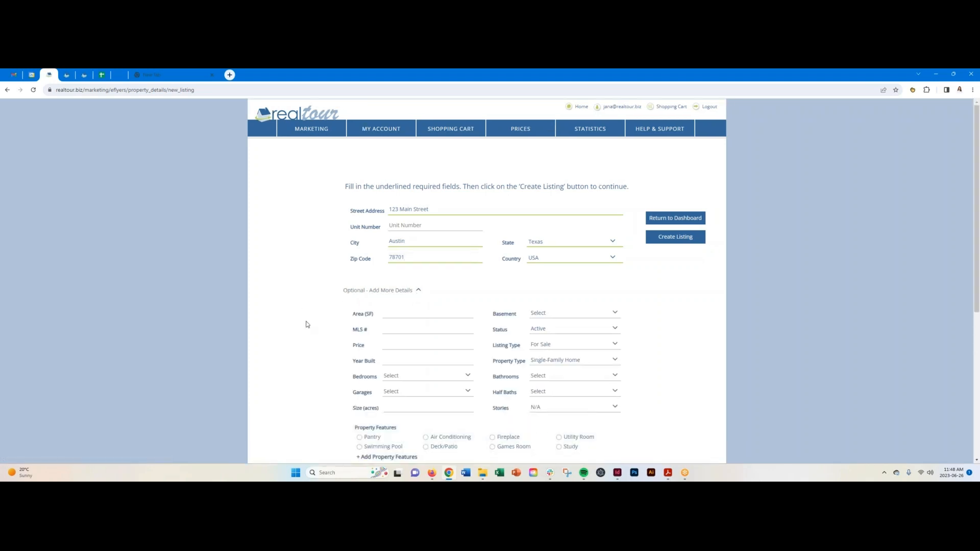
Review the optional area, price and feature fields, then collapse that section.
scroll(307, 325, "down", 2)
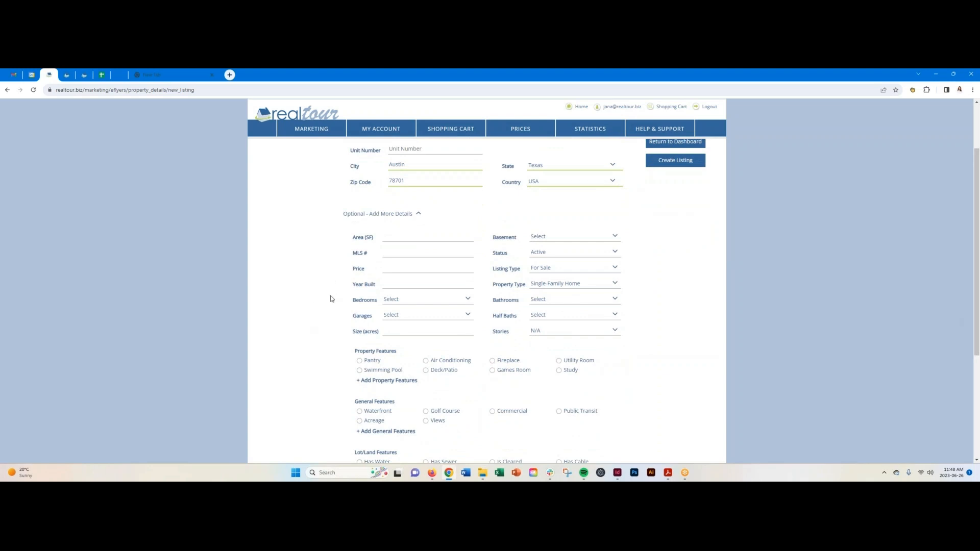
scroll(331, 309, "down", 3)
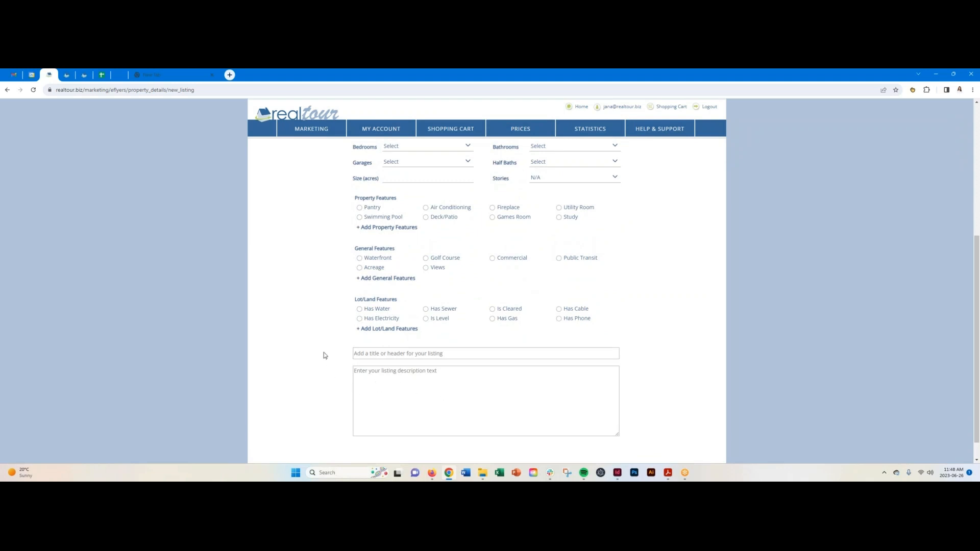
scroll(320, 353, "up", 4)
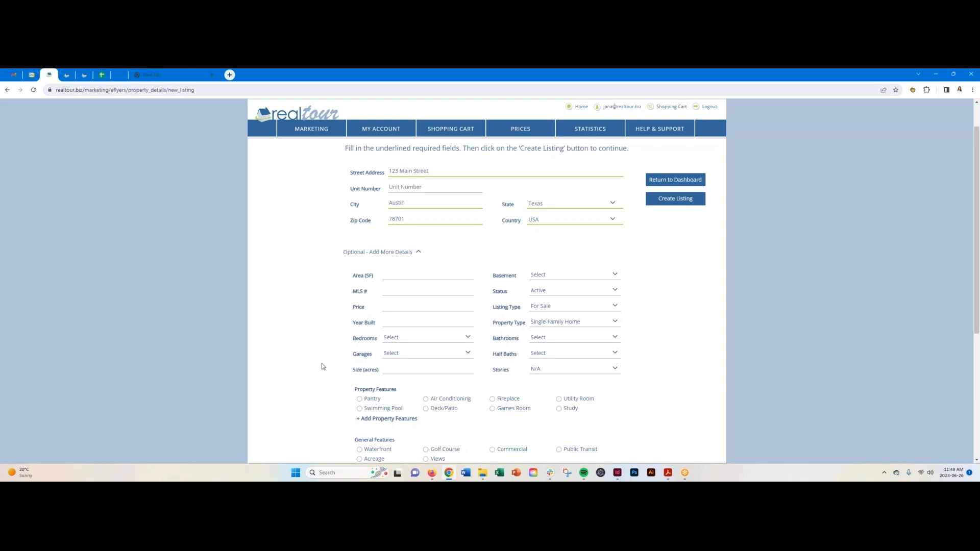
left_click(418, 253)
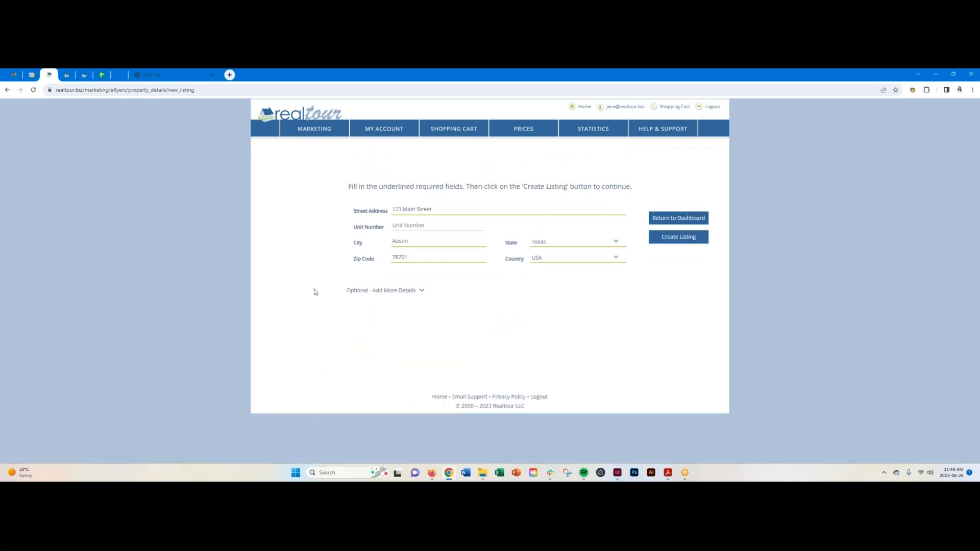
Return to the eFlyers listings and create a new eFlyer for 111 Main Street.
left_click(8, 91)
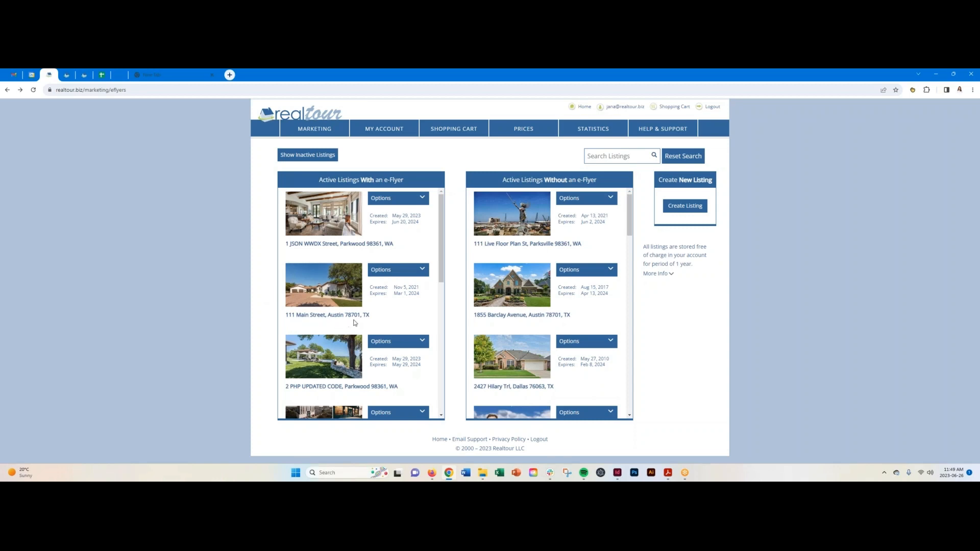
left_click(424, 273)
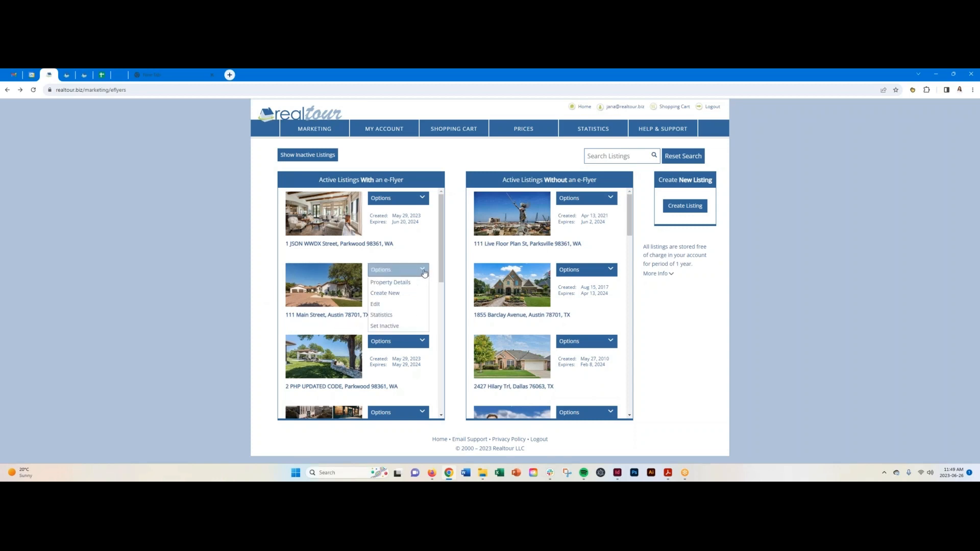
left_click(410, 293)
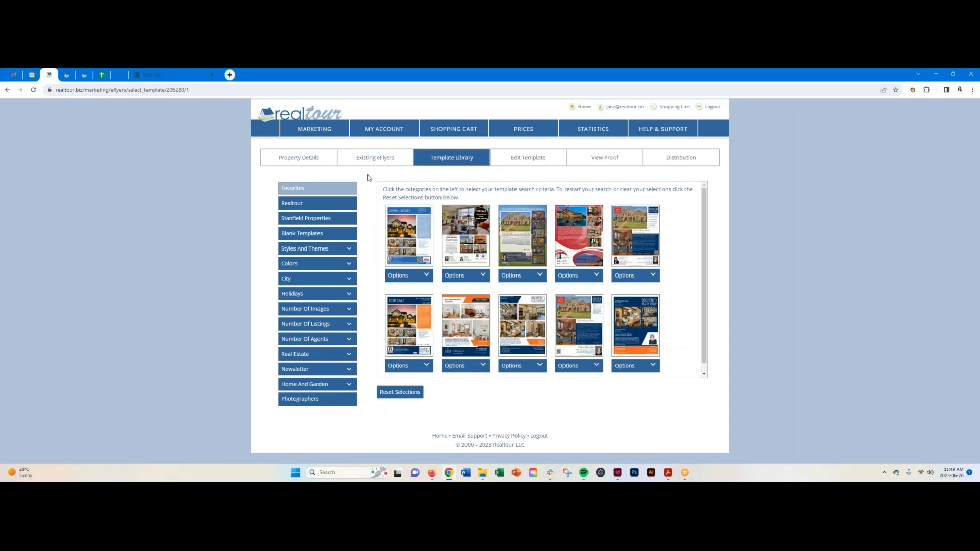
Review the 111 Main Street property details, then view its existing eFlyers.
left_click(300, 159)
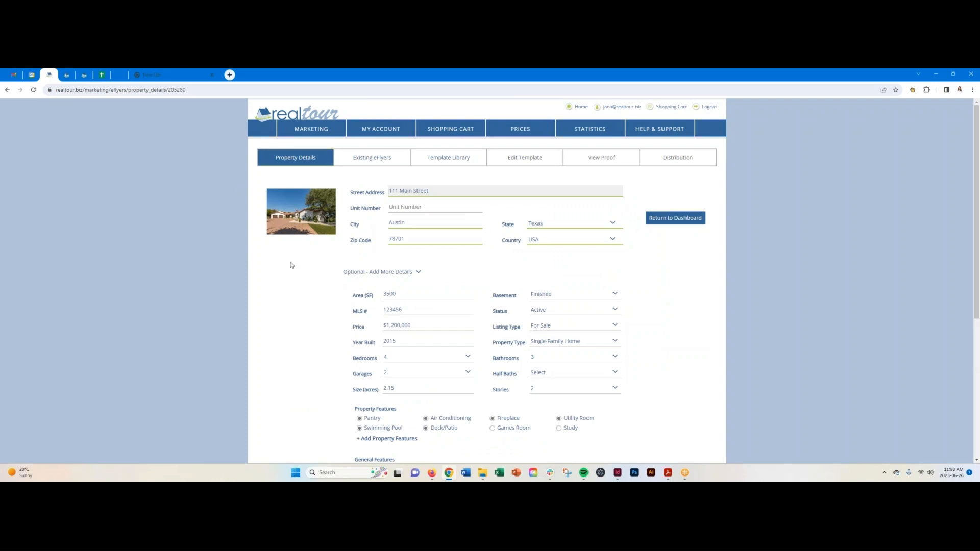
scroll(302, 292, "down", 4)
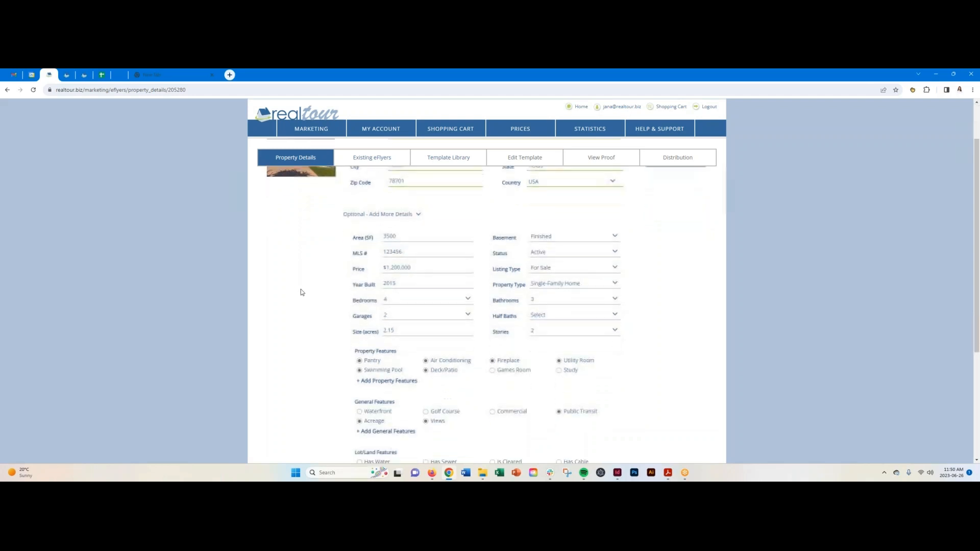
scroll(302, 292, "up", 5)
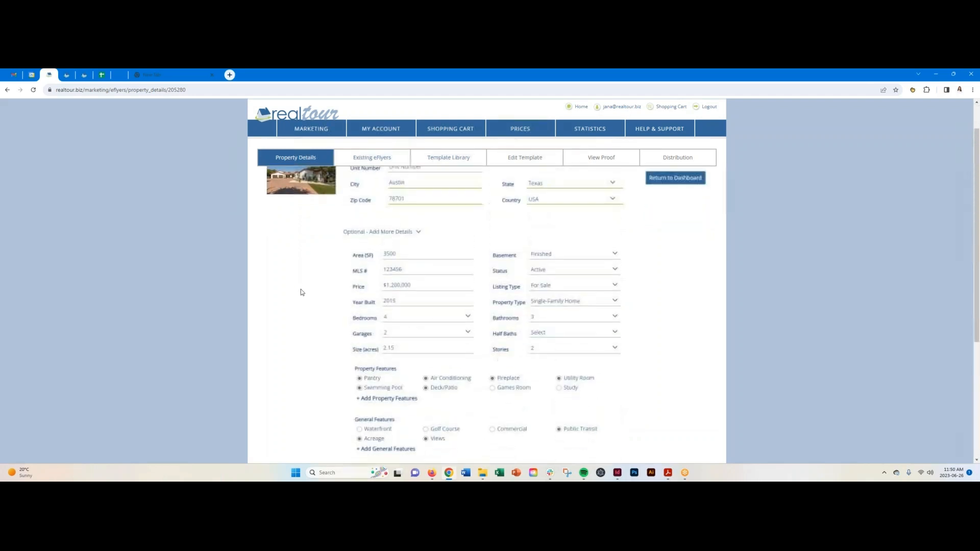
left_click(375, 163)
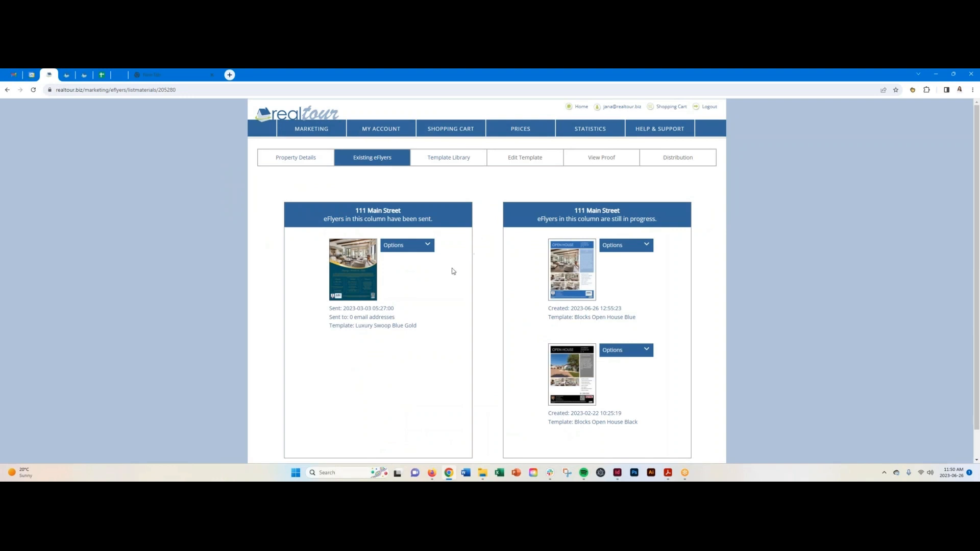
Check options for the sent and Blocks Open House Blue eFlyers, then return to the template library.
mouse_move(365, 274)
left_click(428, 246)
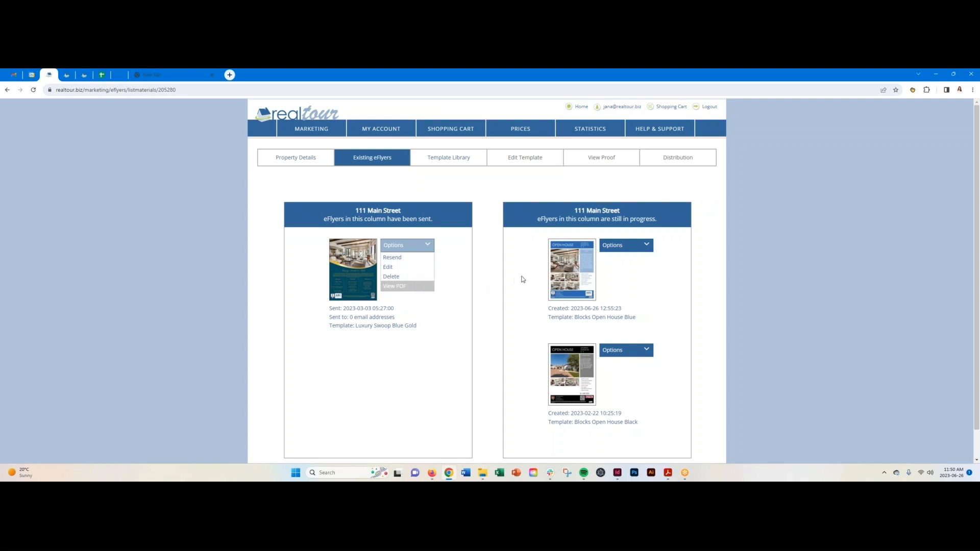
left_click(494, 266)
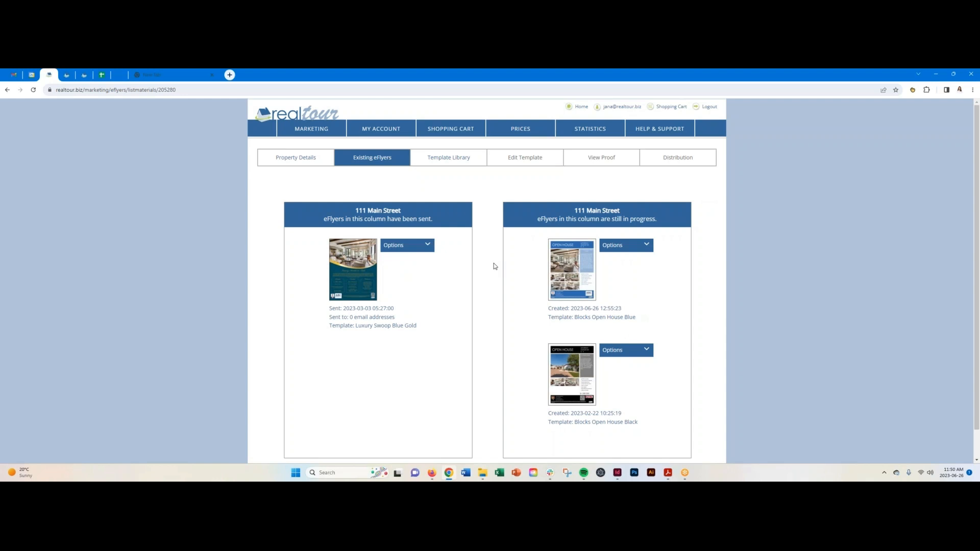
left_click(651, 246)
left_click(451, 160)
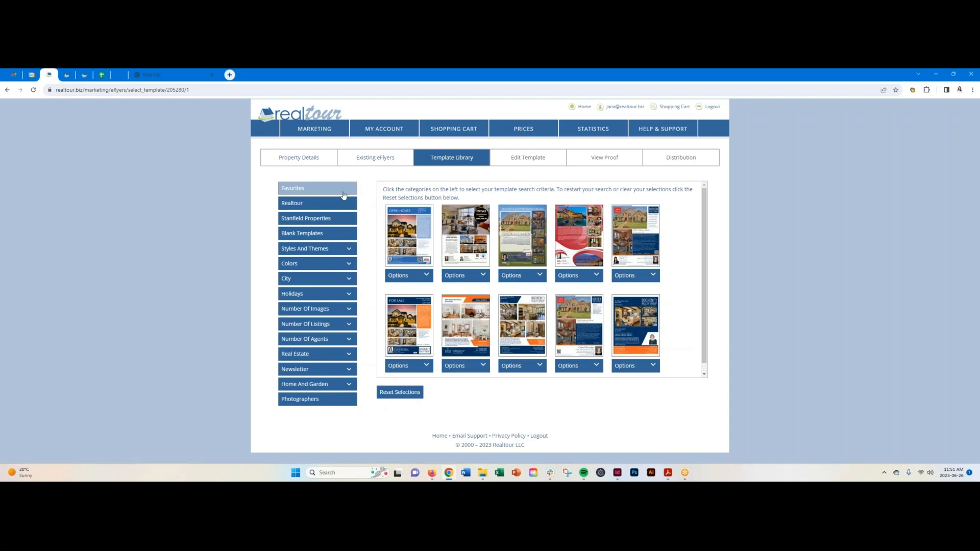
Filter the templates to the Luxury style and Black colour scheme.
left_click(350, 250)
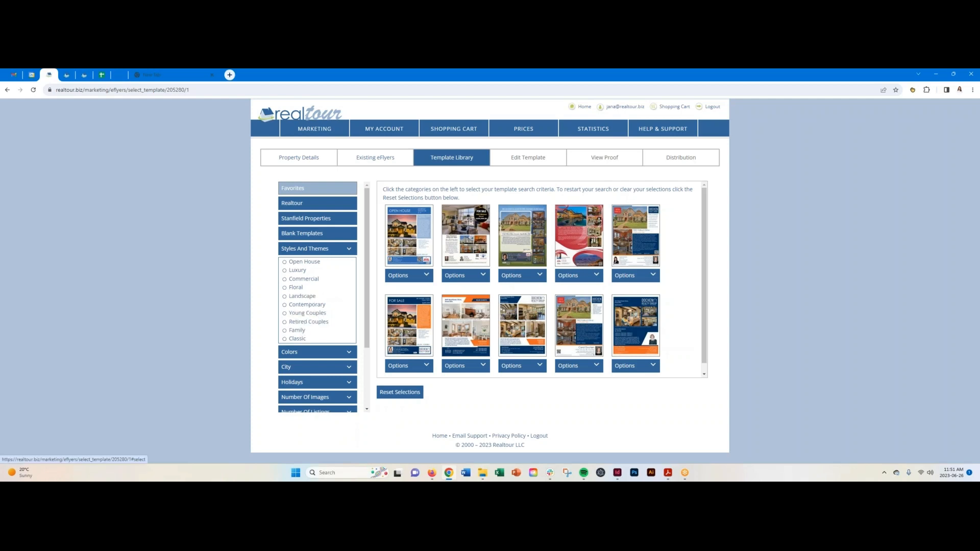
left_click(286, 272)
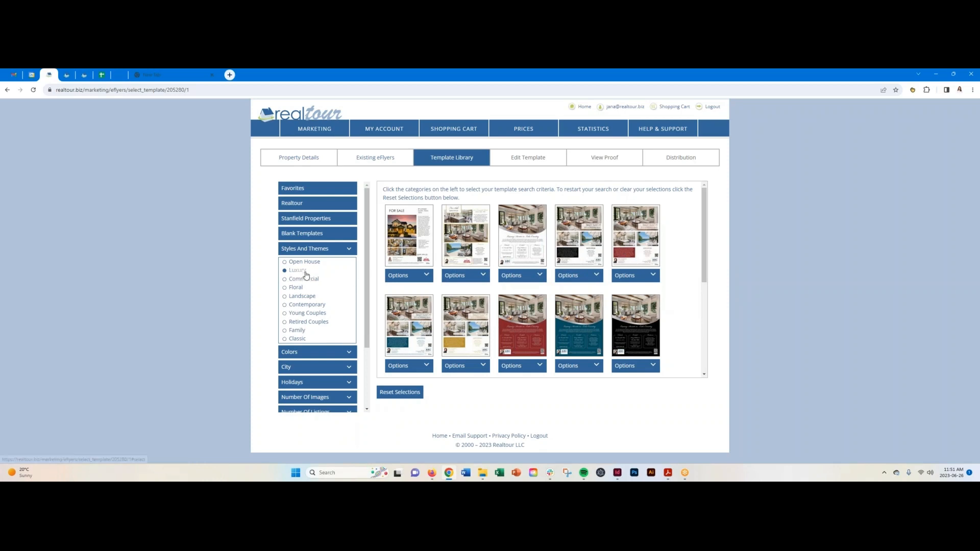
left_click(350, 353)
scroll(349, 354, "down", 1)
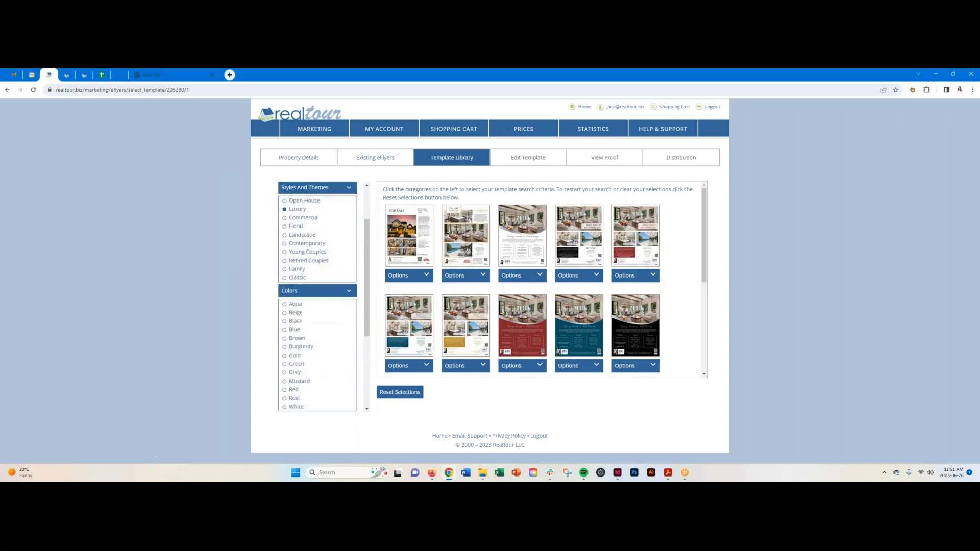
left_click(285, 323)
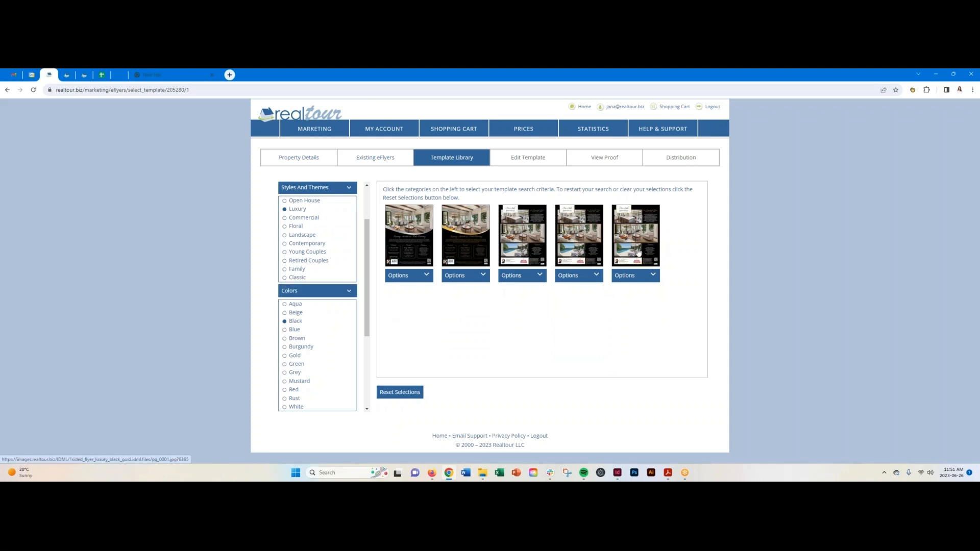
Clear the Black and Luxury filters, collapse the filter lists, and show only Blank Templates.
left_click(285, 321)
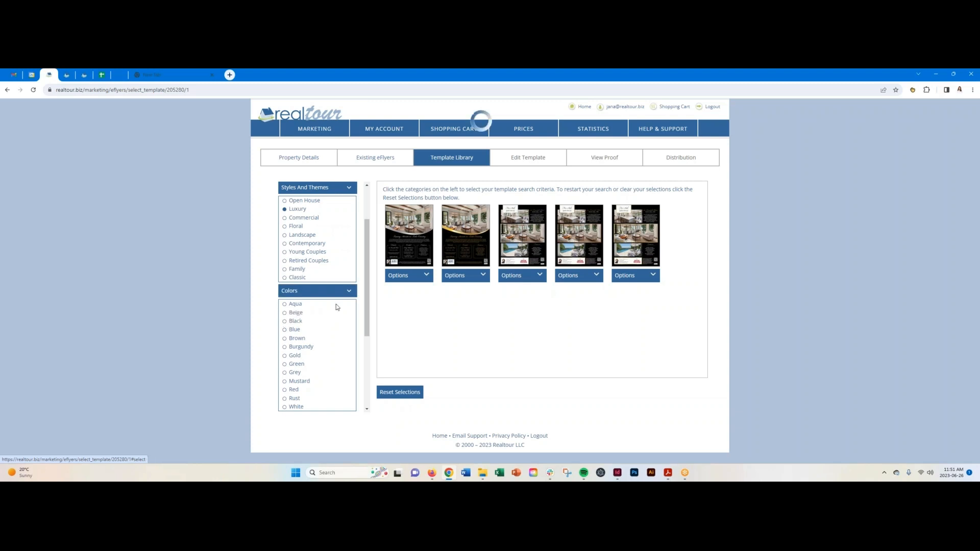
left_click(349, 291)
left_click(285, 209)
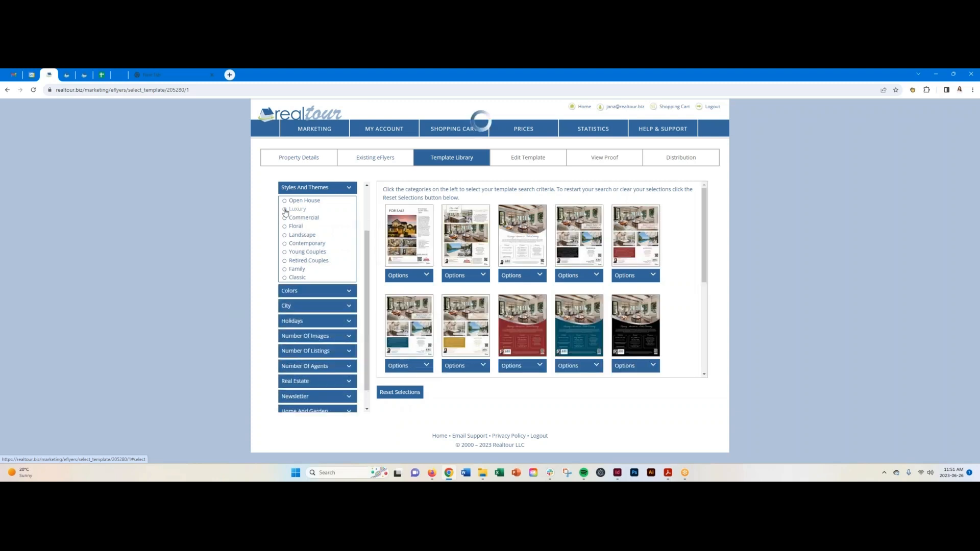
left_click(350, 188)
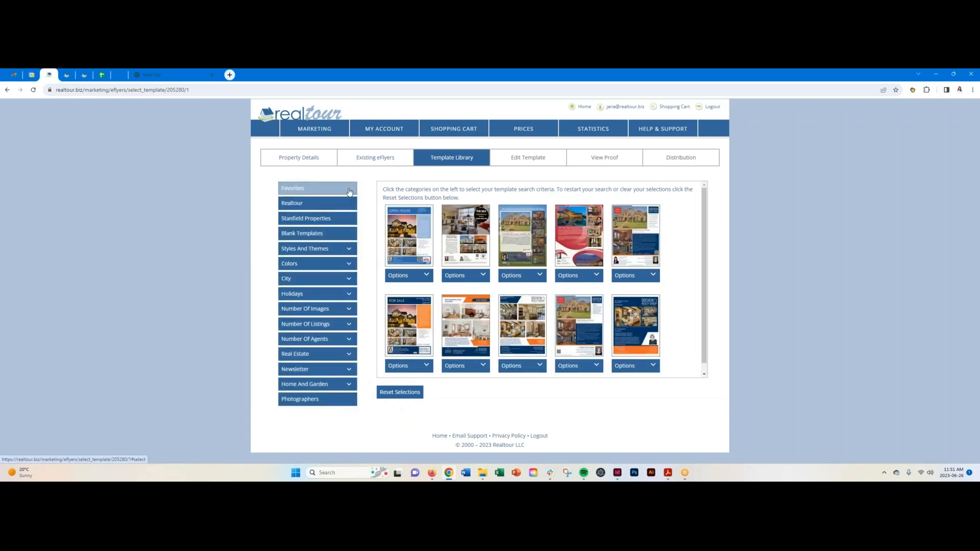
left_click(349, 281)
left_click(349, 281)
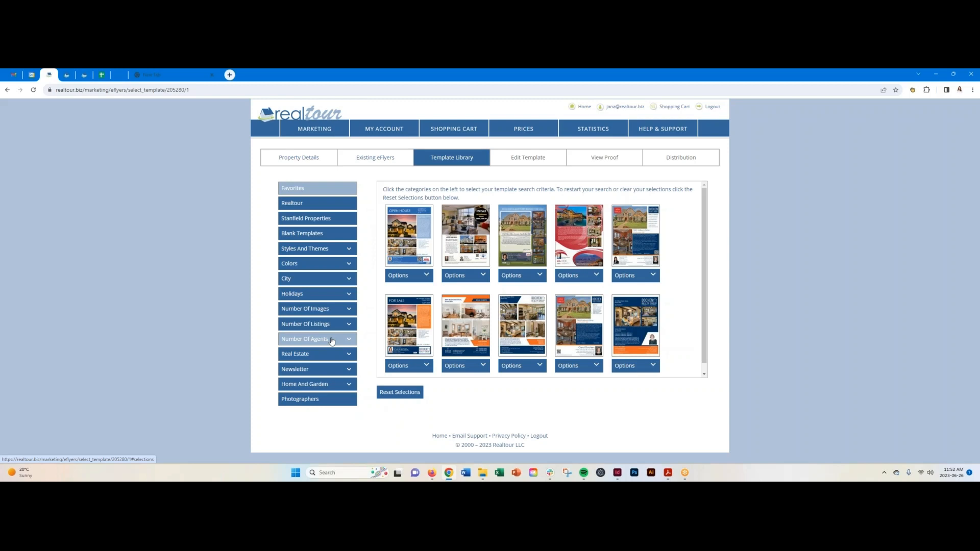
left_click(332, 234)
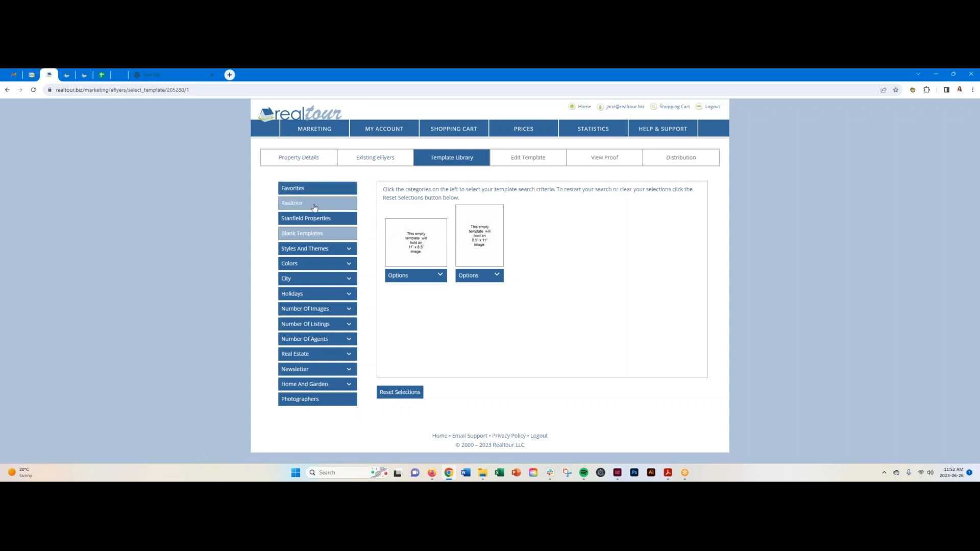
Switch to the Favorites category to show all ten flyer templates.
left_click(308, 189)
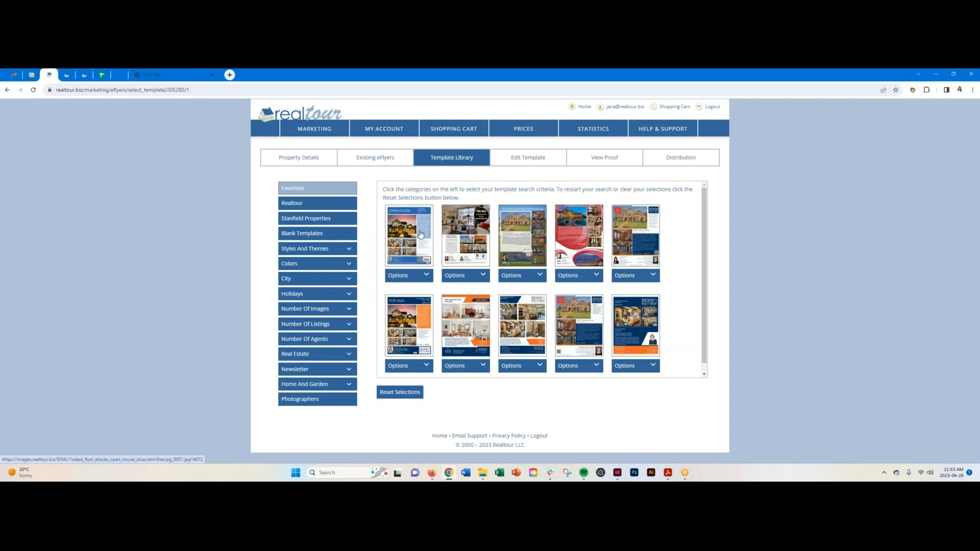
left_click(427, 276)
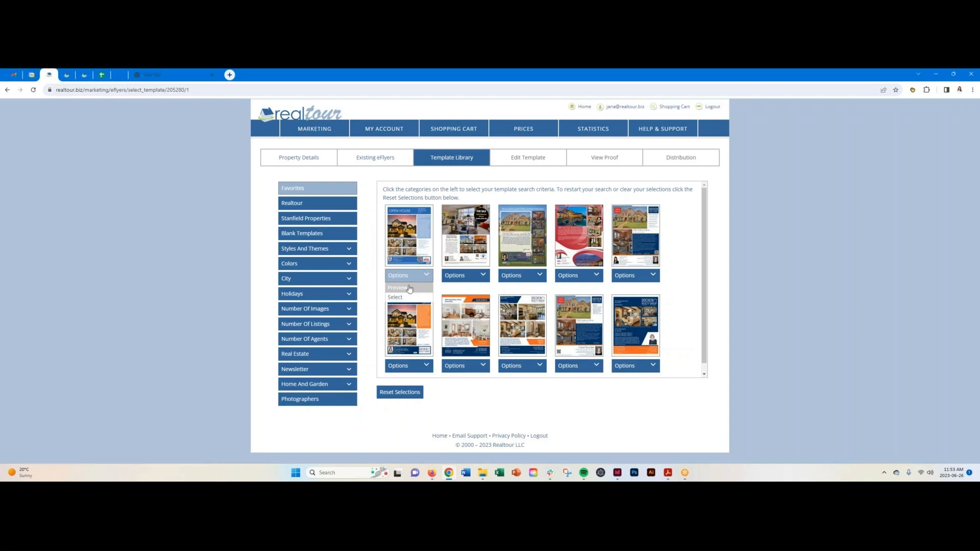
left_click(398, 288)
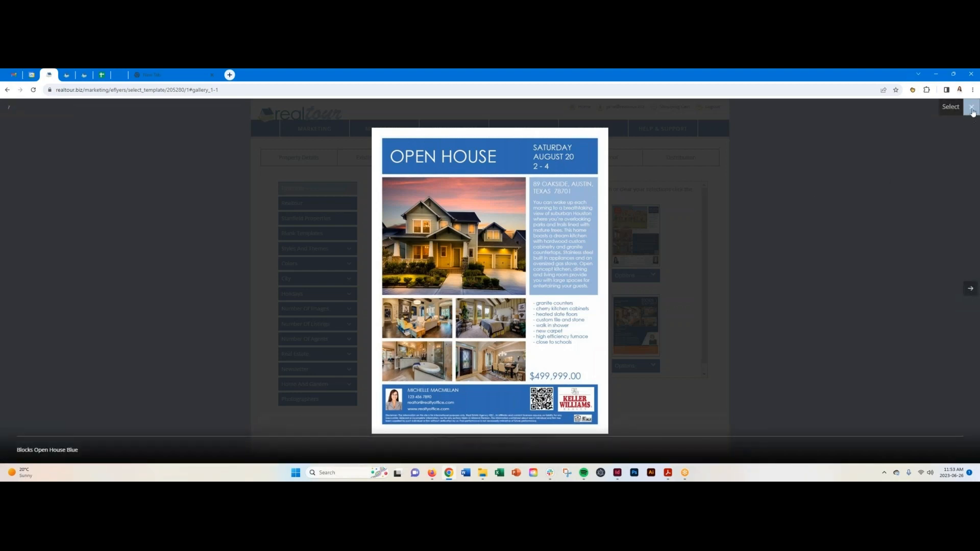
left_click(973, 113)
left_click(426, 276)
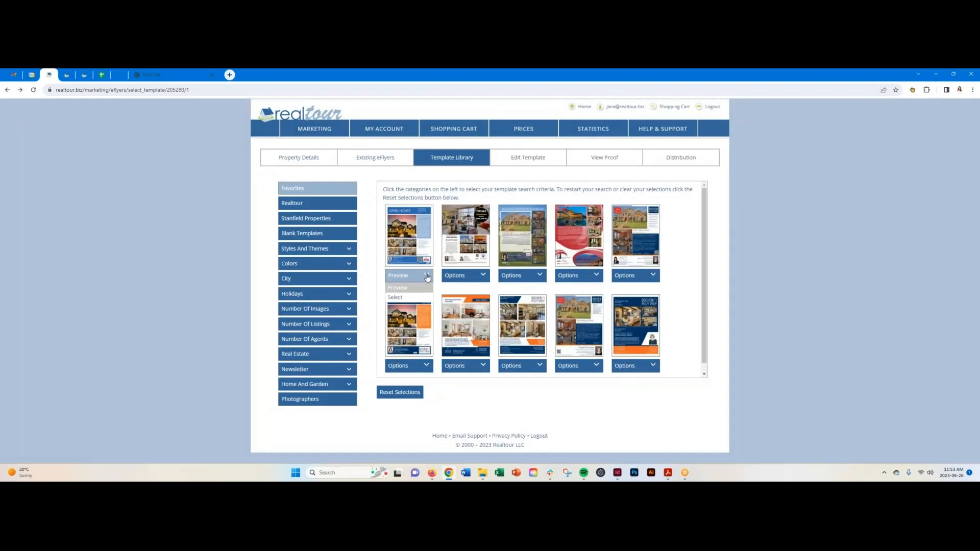
Select the Blocks Open House Blue template and browse the editor's Options / Photos list.
left_click(403, 297)
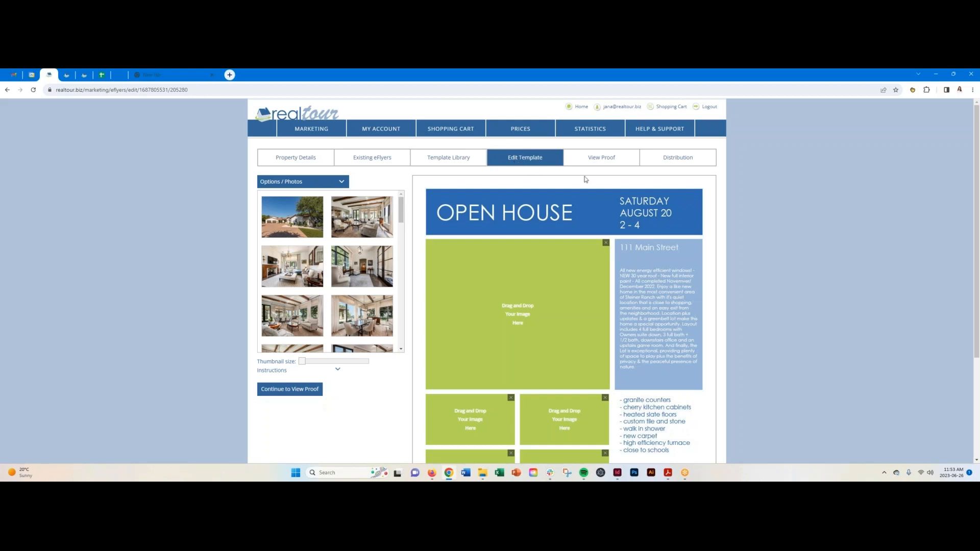
scroll(721, 198, "down", 2)
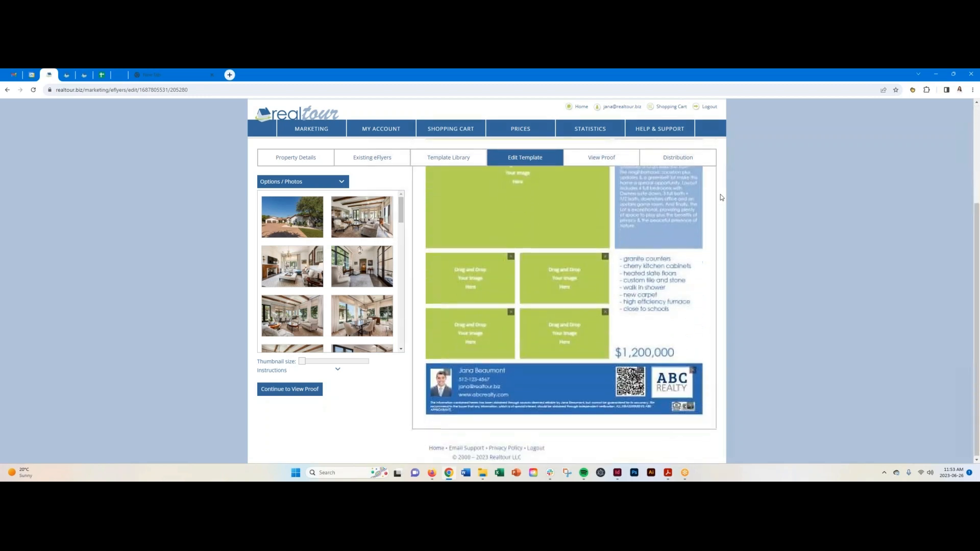
scroll(722, 198, "up", 1)
scroll(722, 197, "up", 1)
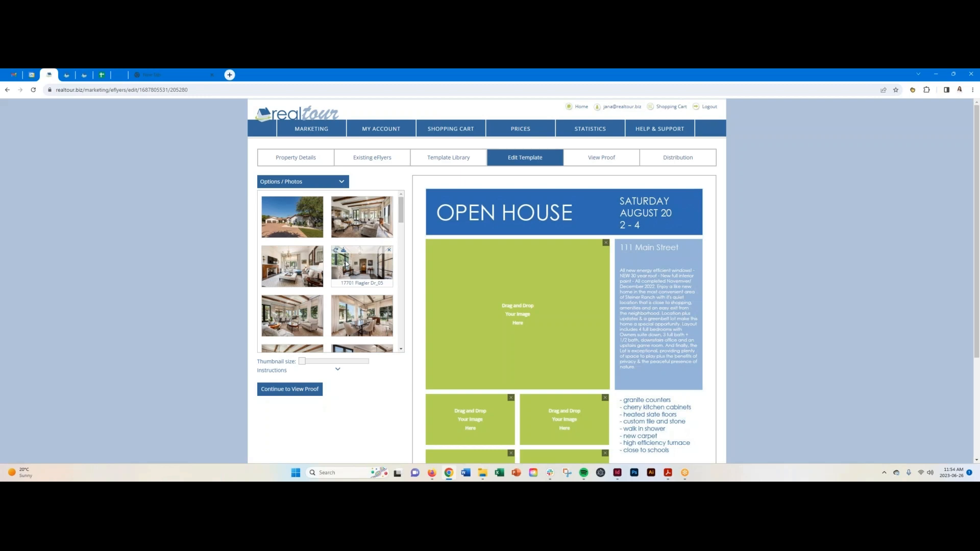
left_click(331, 183)
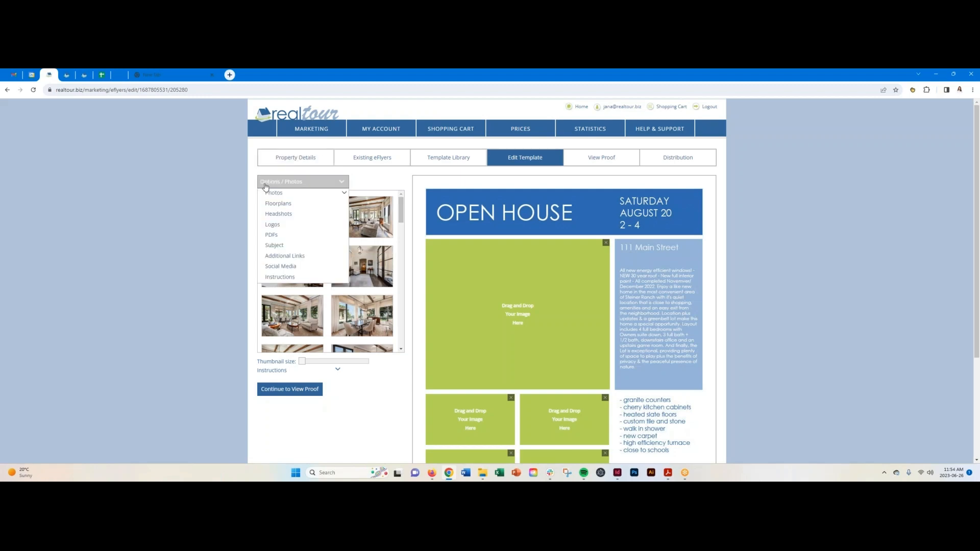
mouse_move(330, 196)
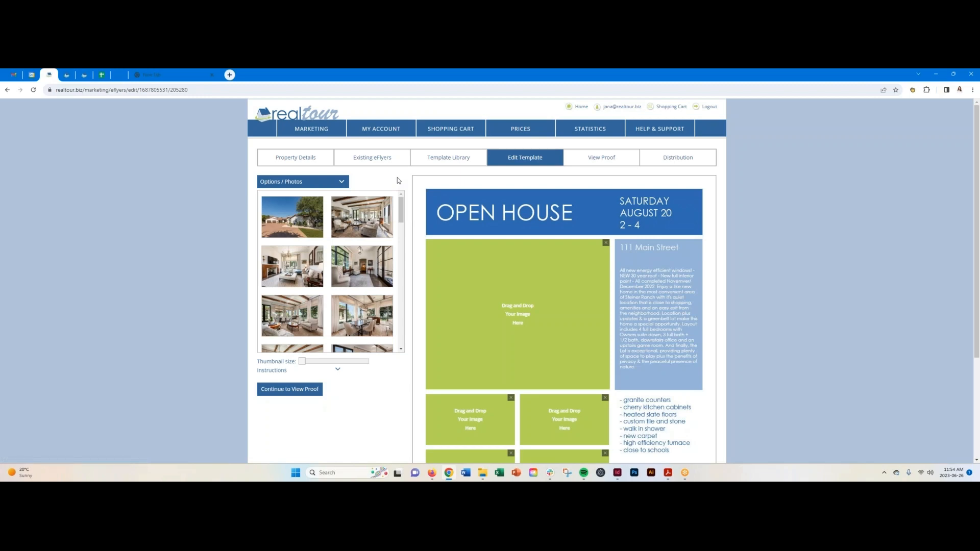
Resize the photo thumbnails and place the living room photo in the large main slot.
mouse_move(302, 362)
left_mouse_down()
mouse_move(359, 362)
mouse_move(300, 362)
left_mouse_up()
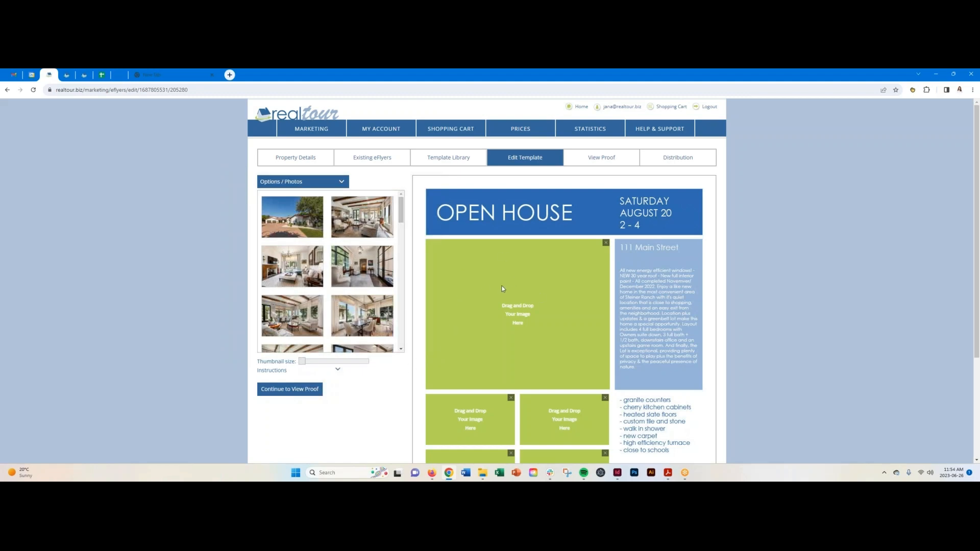
scroll(503, 289, "down", 3)
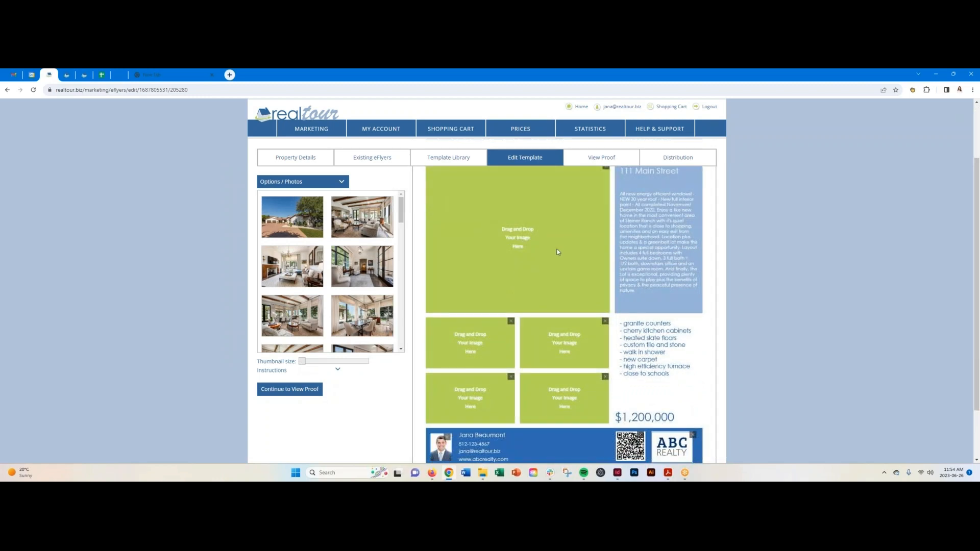
scroll(541, 229, "up", 1)
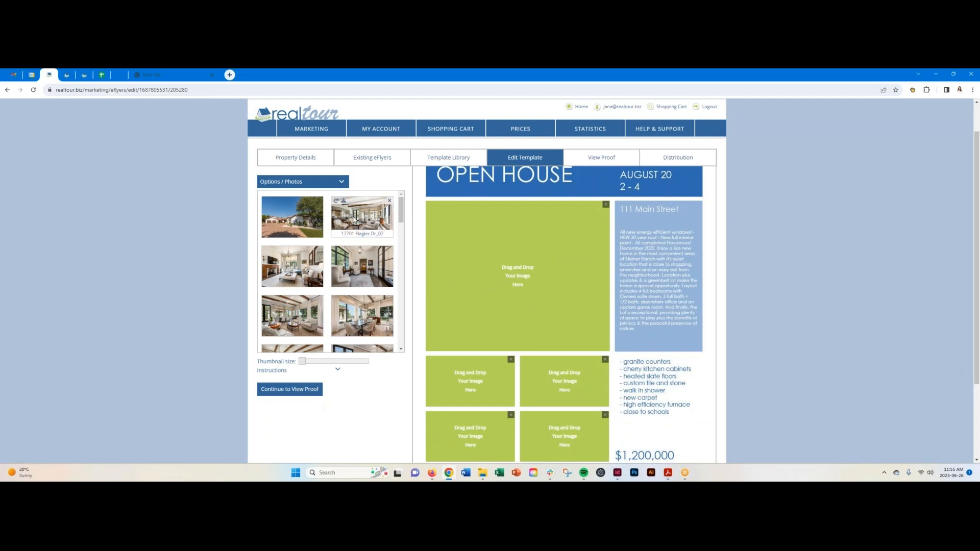
left_click_drag(354, 223, 452, 291)
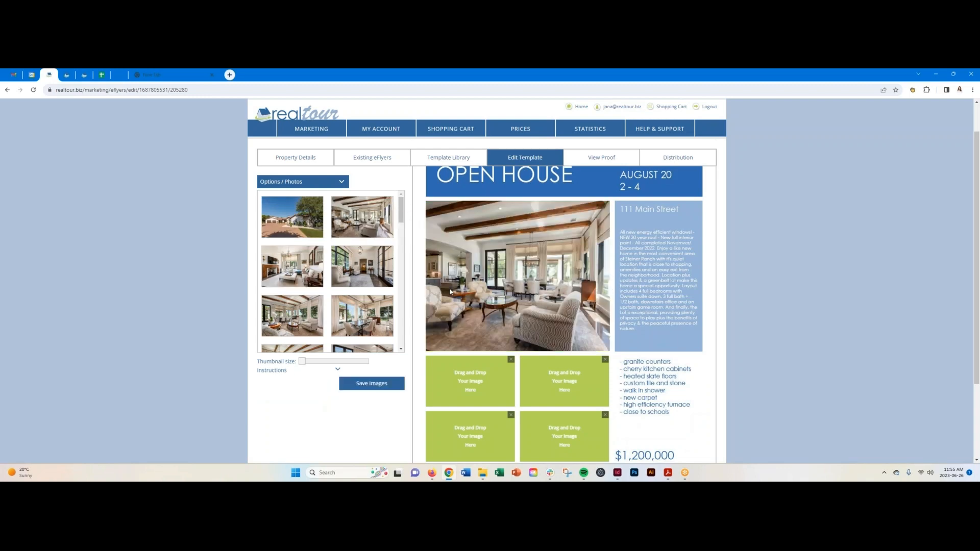
Fill the four small slots with living room, kitchen and two office photos, then save the images.
scroll(361, 285, "down", 3)
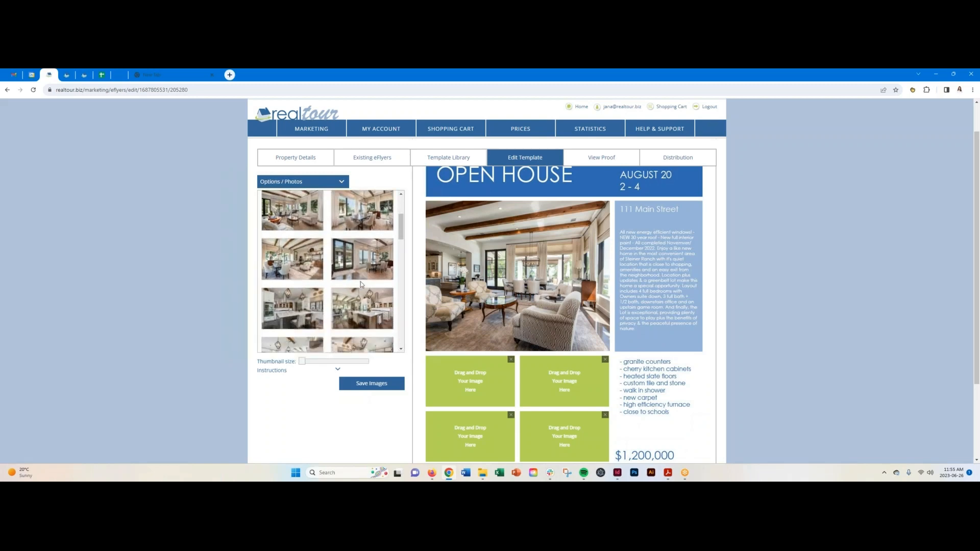
scroll(361, 284, "up", 1)
left_click_drag(293, 240, 465, 380)
scroll(372, 273, "down", 3)
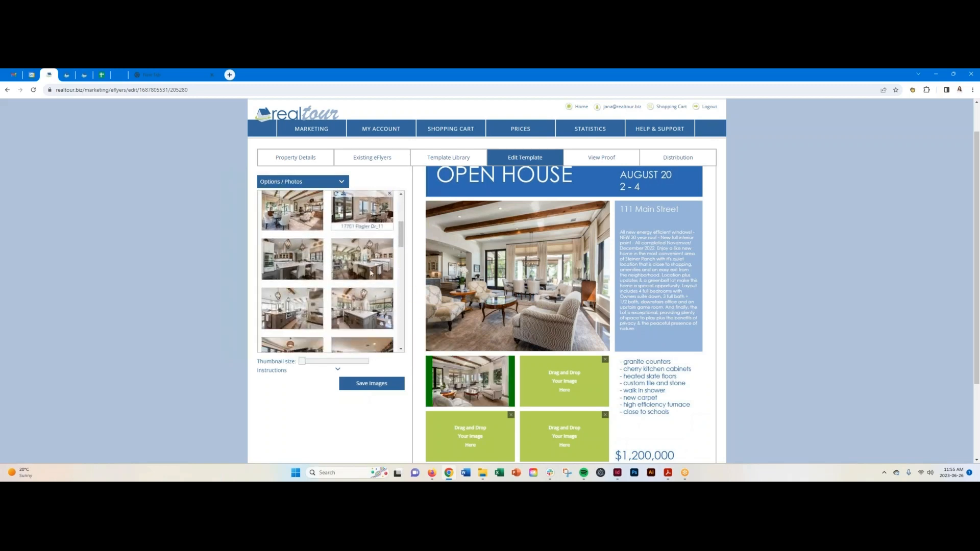
left_click_drag(363, 230, 564, 381)
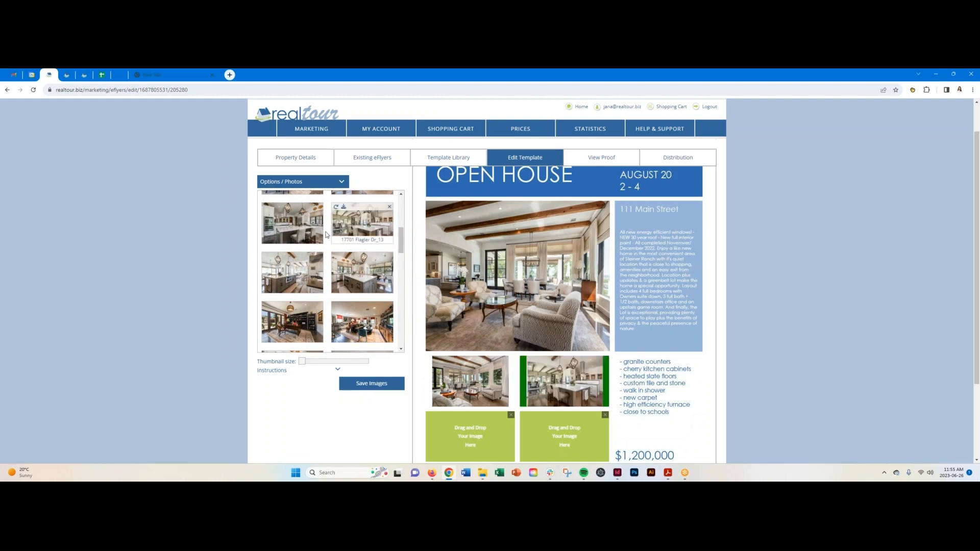
scroll(327, 235, "down", 8)
scroll(474, 290, "down", 2)
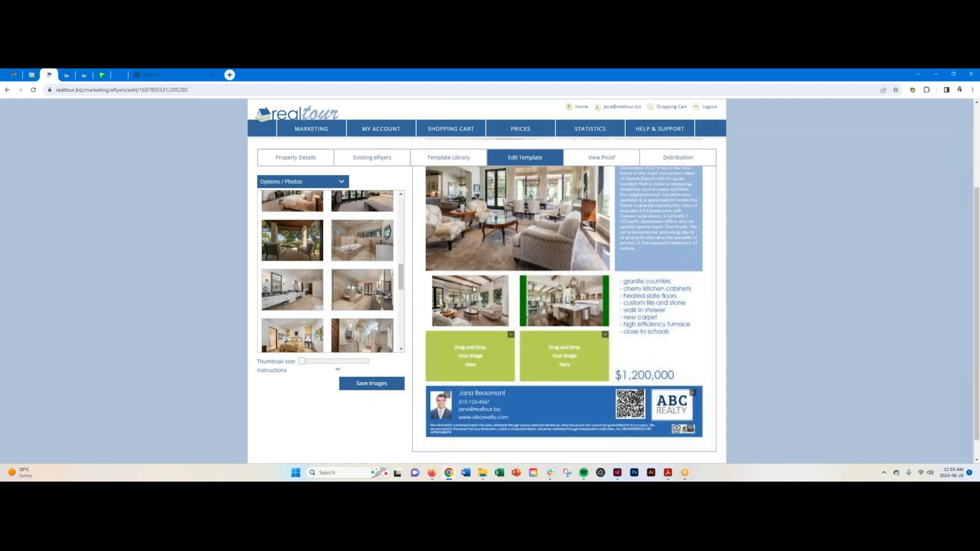
scroll(296, 286, "down", 3)
left_click_drag(370, 306, 461, 331)
left_click_drag(374, 325, 565, 333)
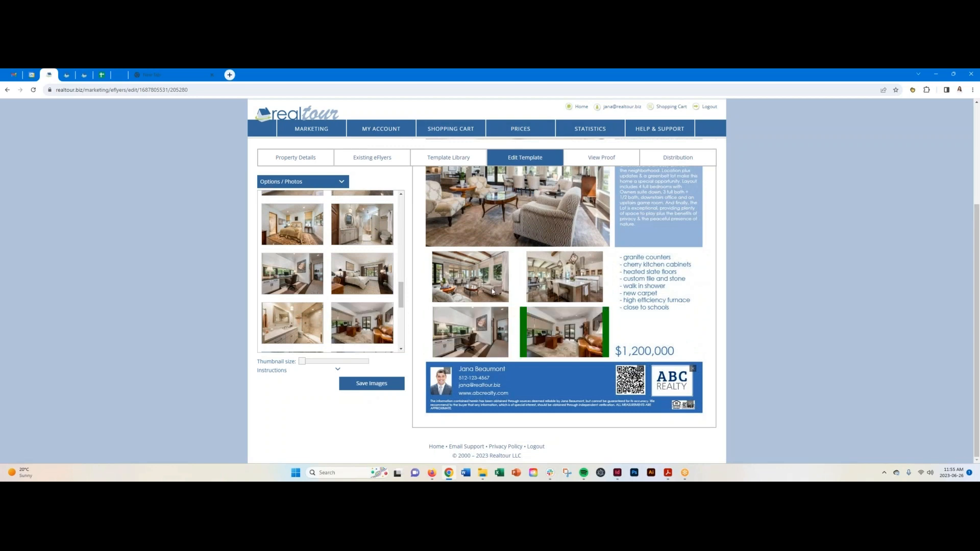
scroll(492, 291, "up", 3)
scroll(492, 289, "down", 1)
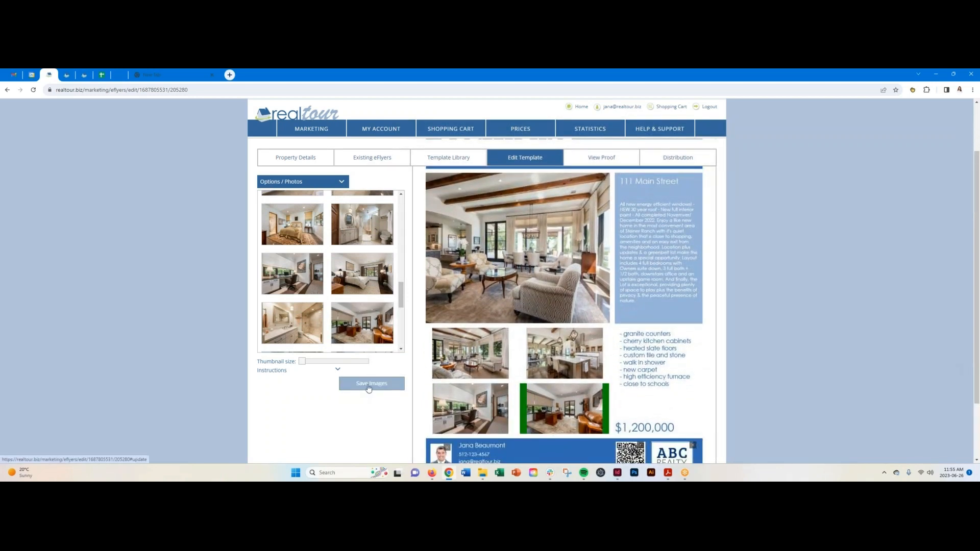
left_click(369, 387)
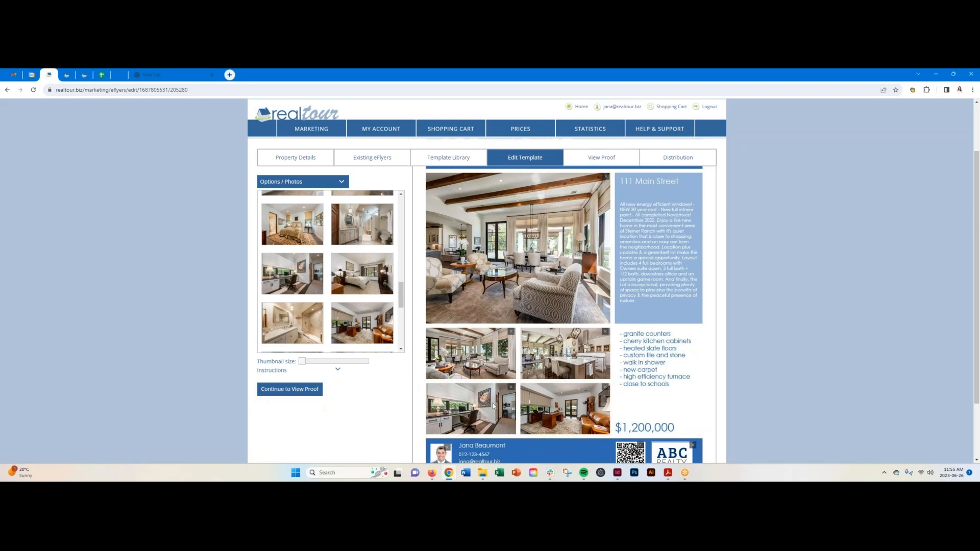
scroll(490, 330, "up", 2)
scroll(522, 298, "down", 1)
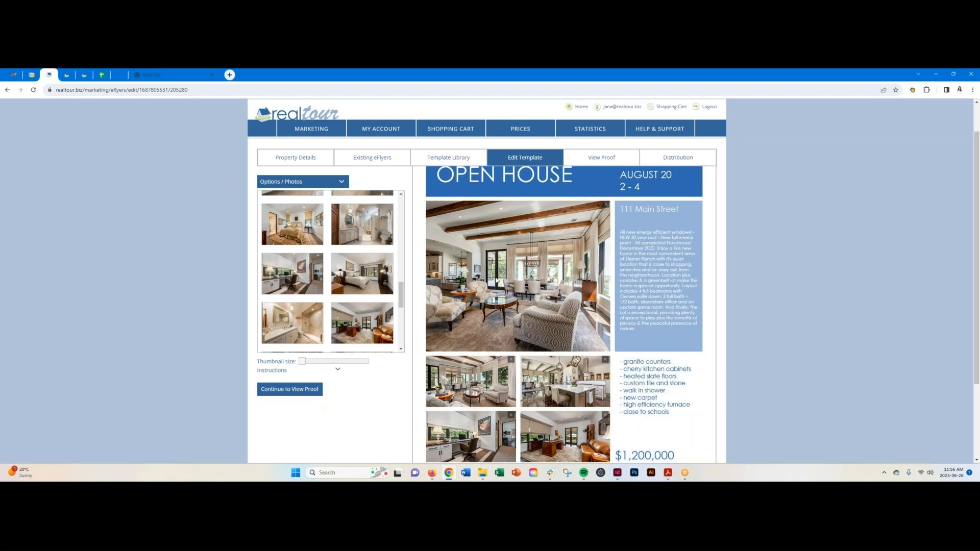
scroll(496, 279, "down", 2)
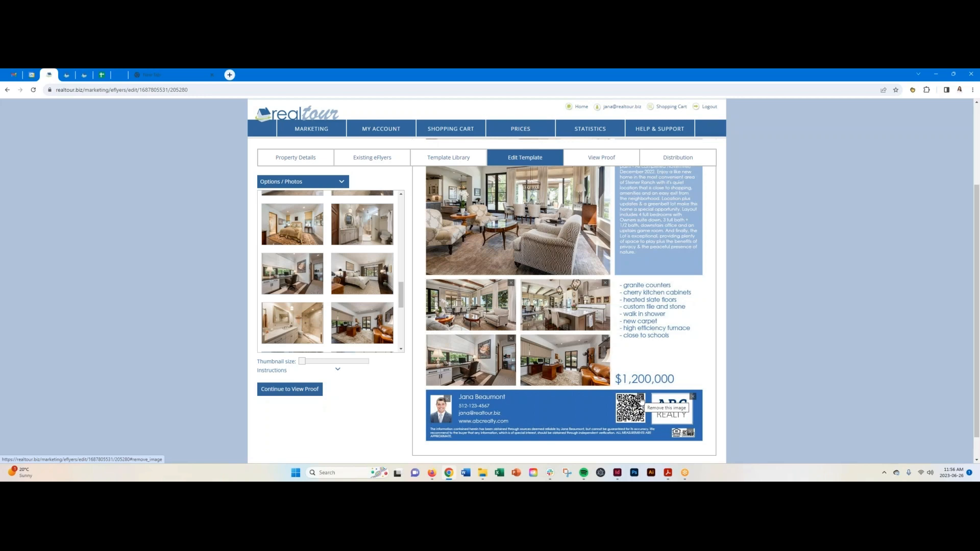
Delete the QR code and its leftover image placeholder from the agent footer.
left_click(642, 398)
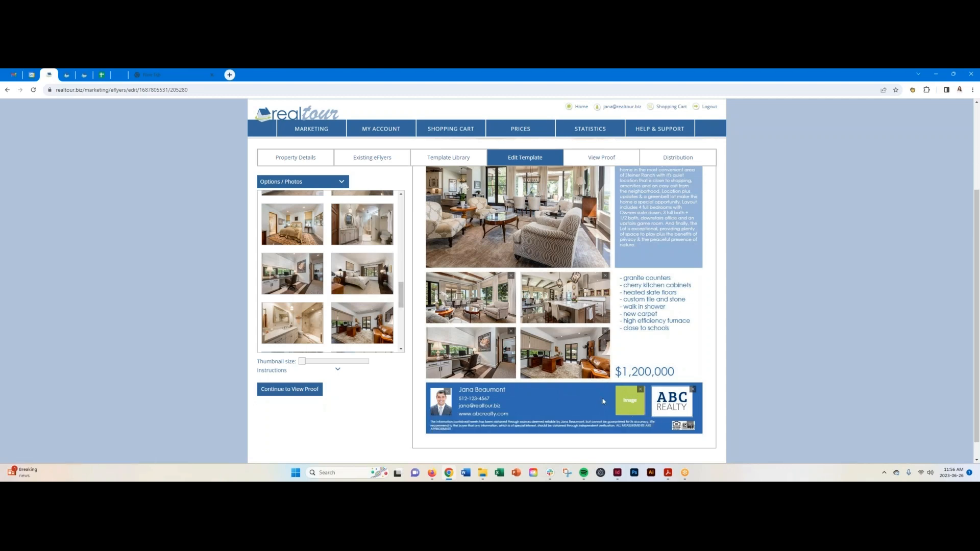
left_click(641, 391)
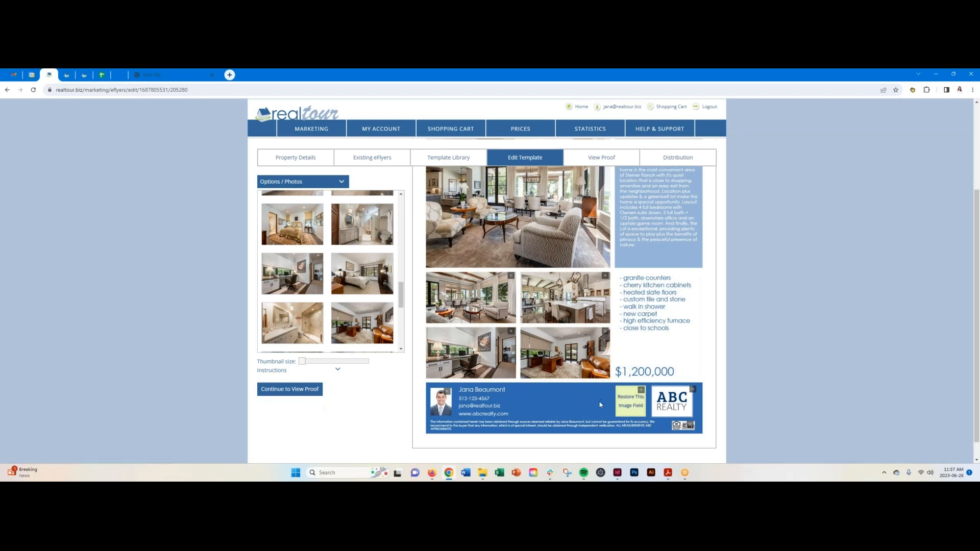
scroll(597, 404, "up", 3)
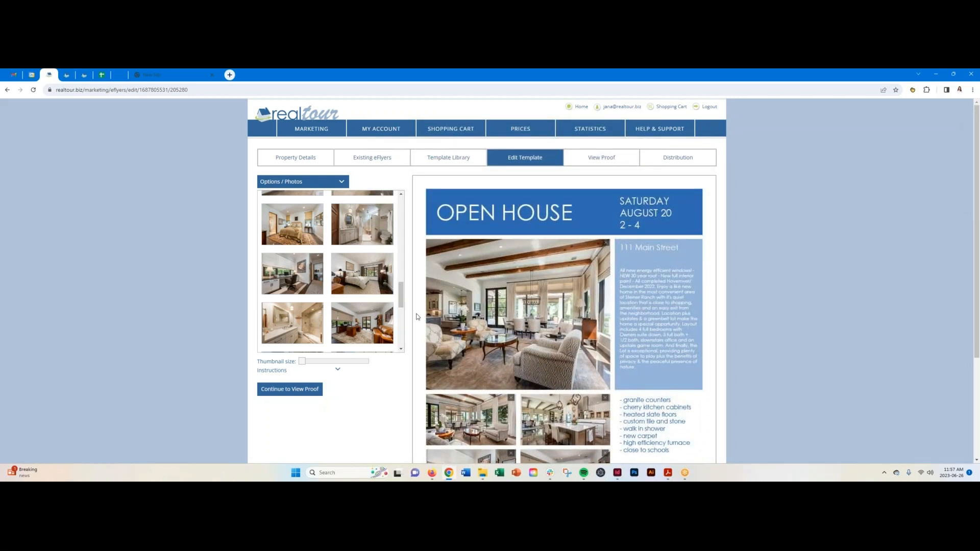
scroll(418, 317, "down", 1)
scroll(418, 317, "down", 1)
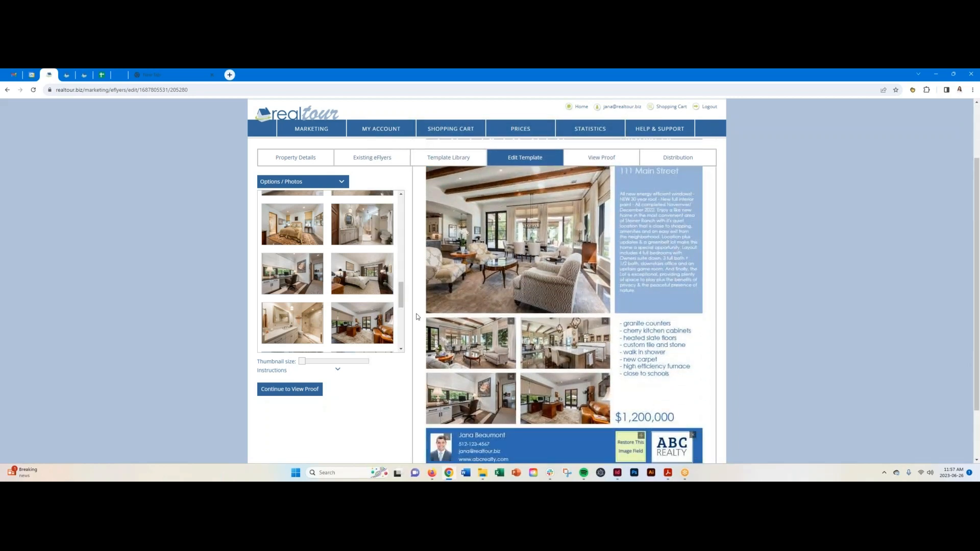
scroll(418, 317, "up", 2)
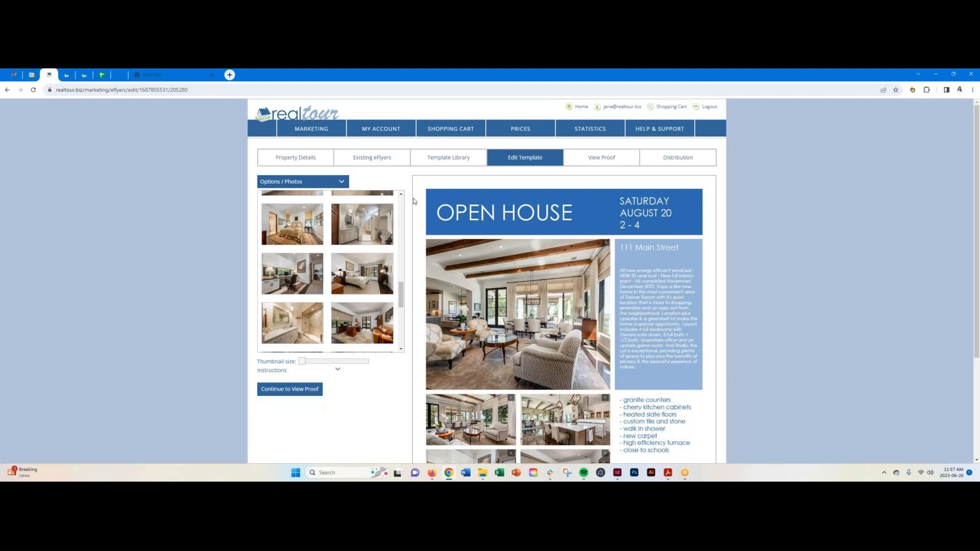
scroll(409, 222, "down", 3)
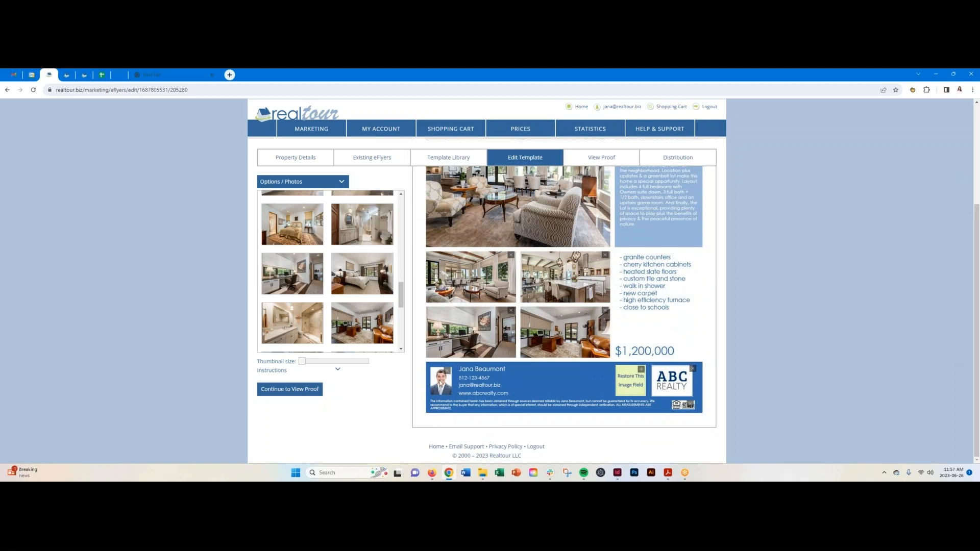
scroll(411, 342, "up", 5)
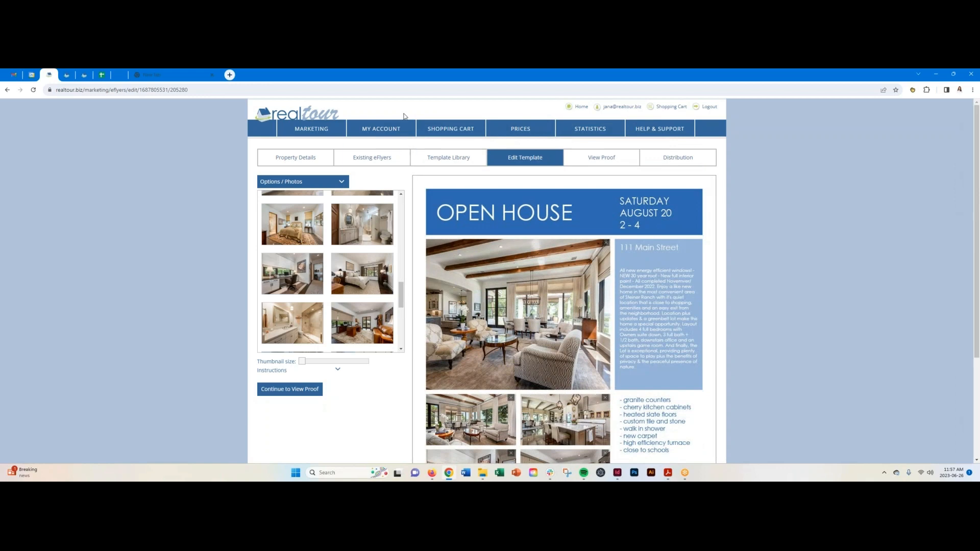
Load the 111 Main Street heading into the text editor with the cursor at its end.
mouse_move(388, 129)
left_click(469, 211)
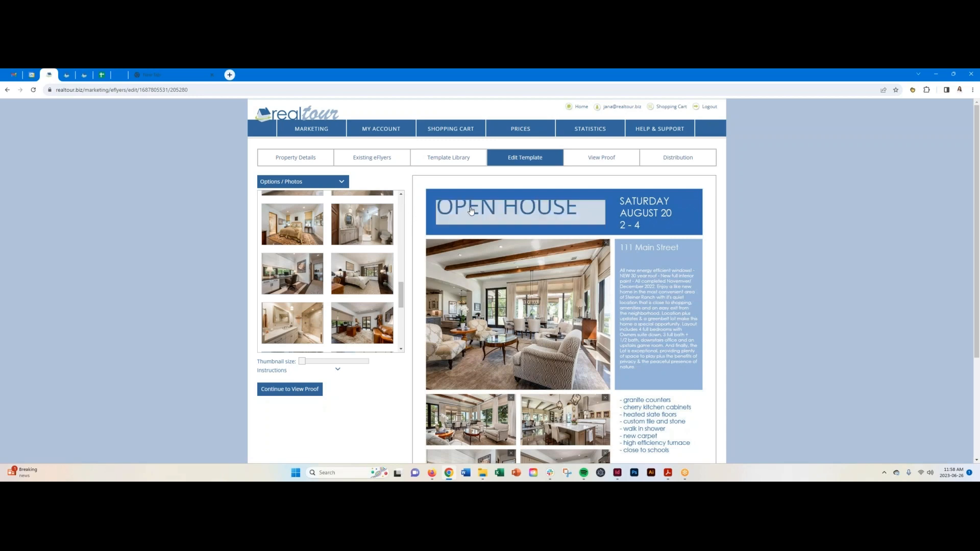
left_click(637, 213)
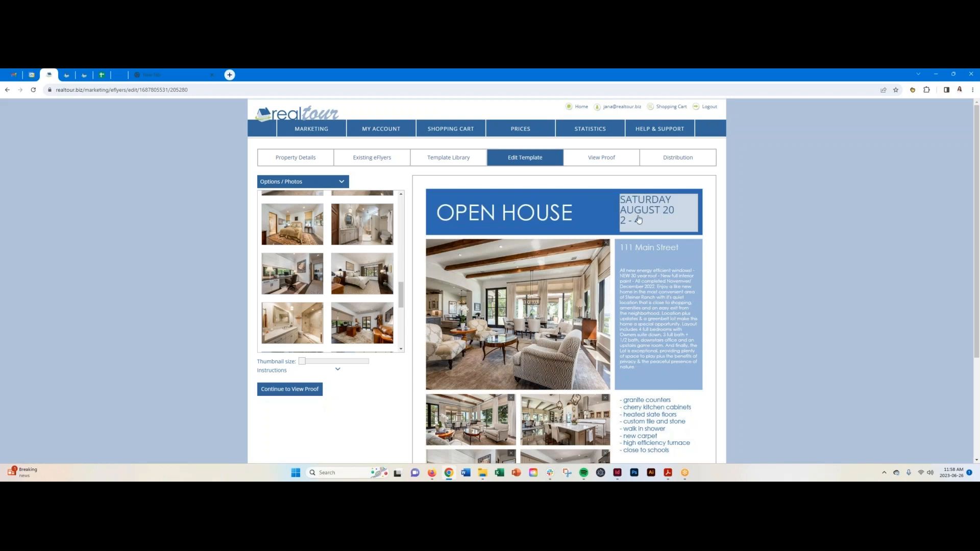
left_click(640, 250)
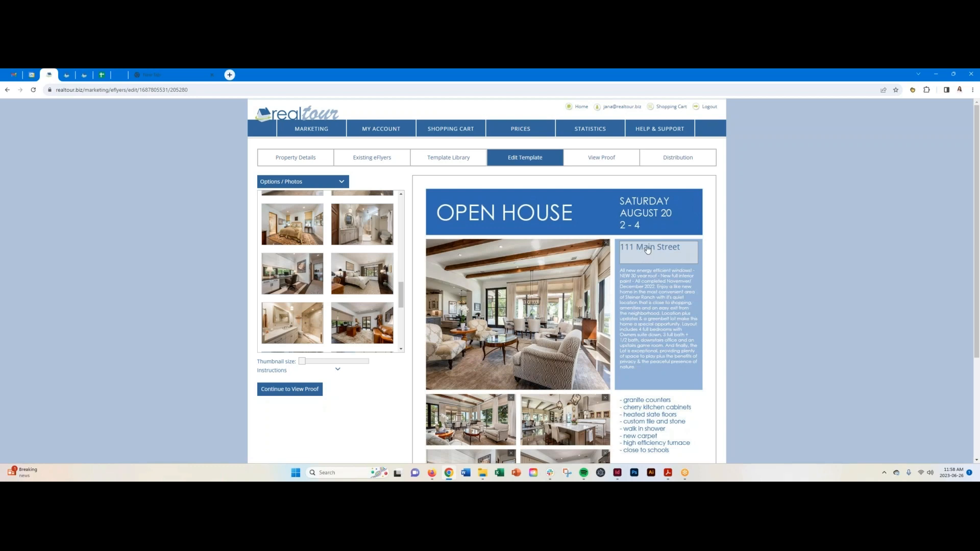
left_click(647, 249)
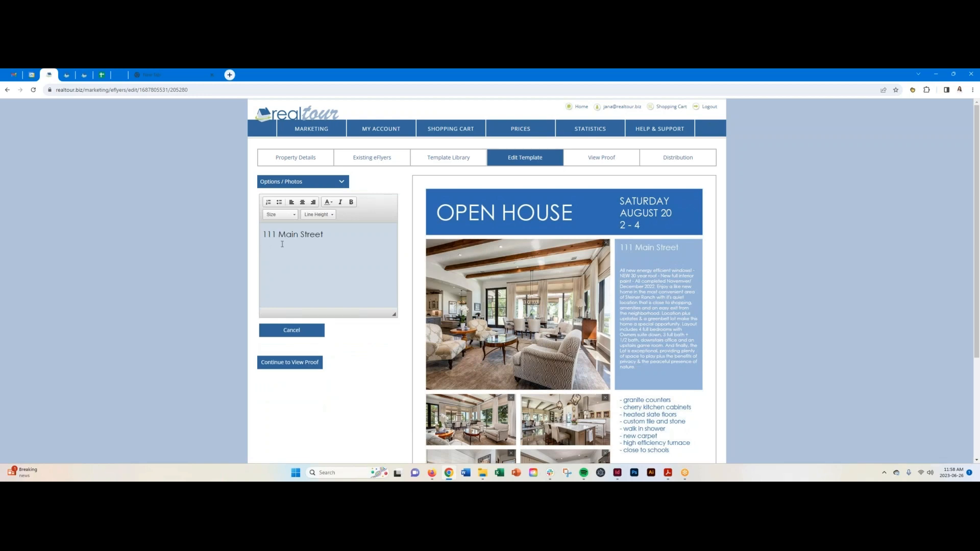
left_click(328, 234)
Append ', Austin, Texas' to the 111 Main Street heading.
type(", A")
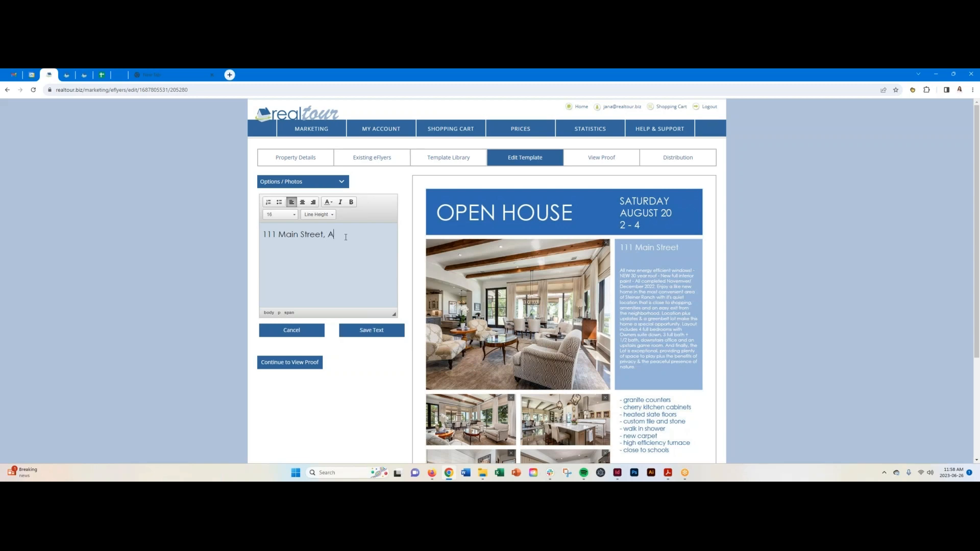
type("ustin, Texas")
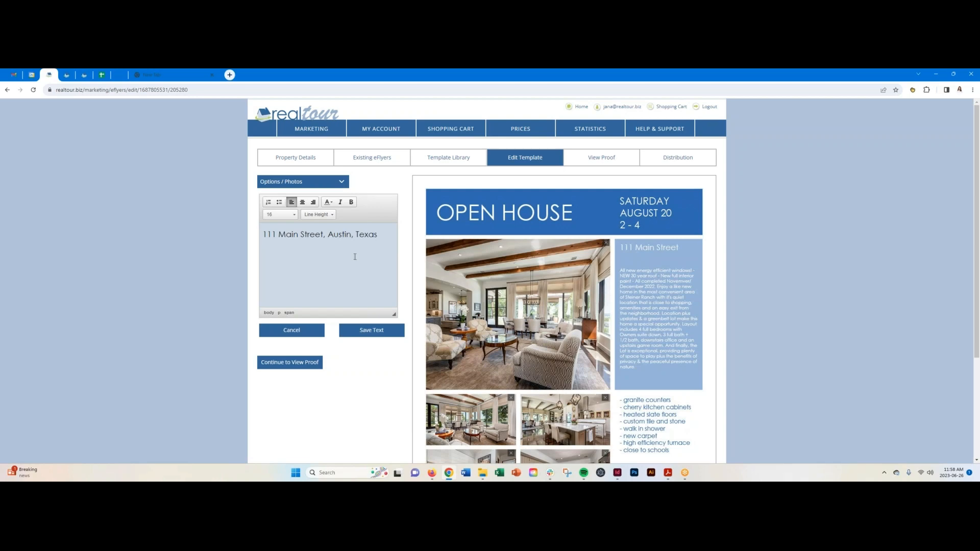
left_click(332, 205)
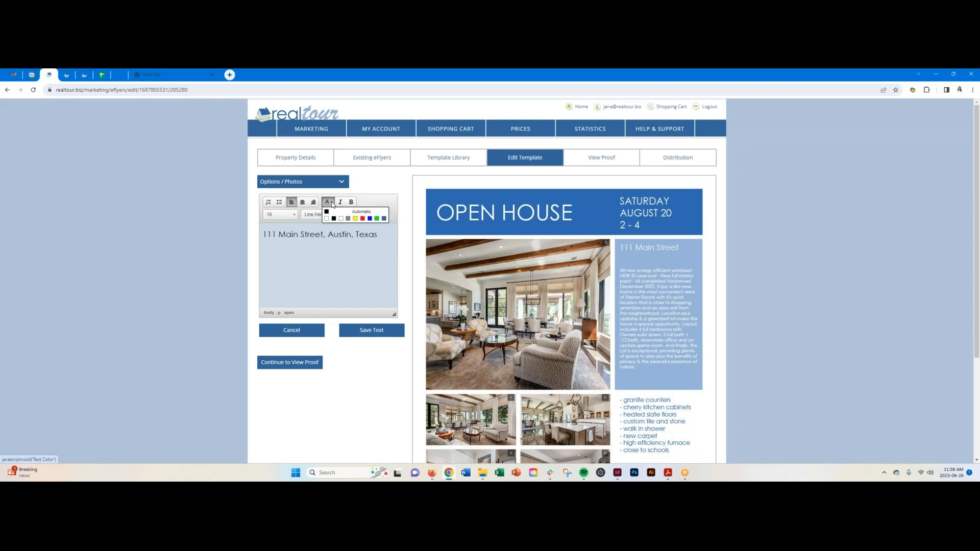
left_click(383, 219)
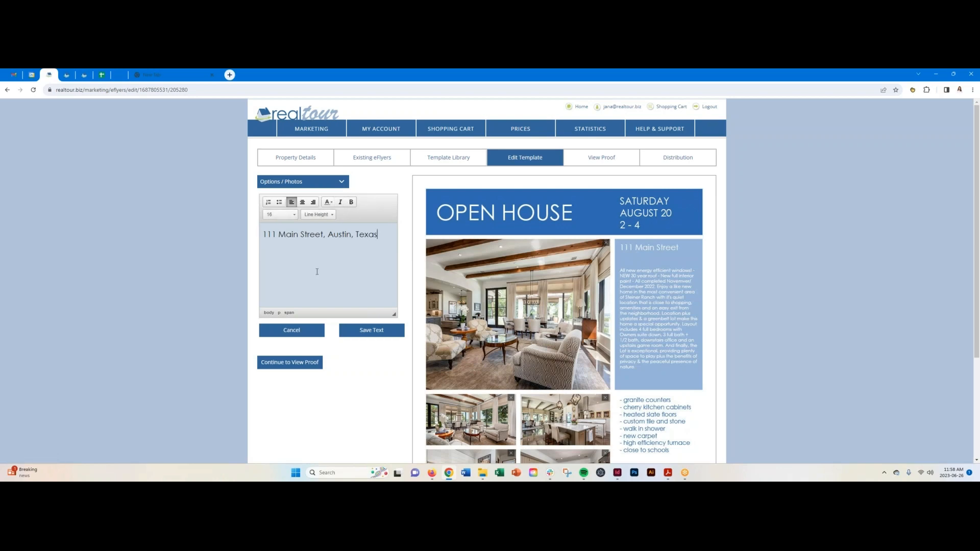
Centre the address line at font size 18 and save the text.
left_click_drag(380, 234, 264, 227)
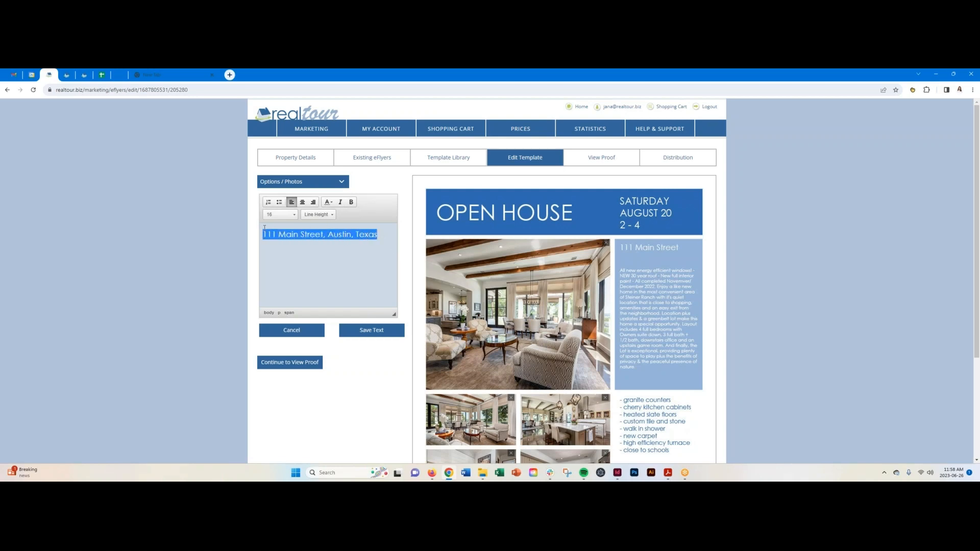
left_click(302, 203)
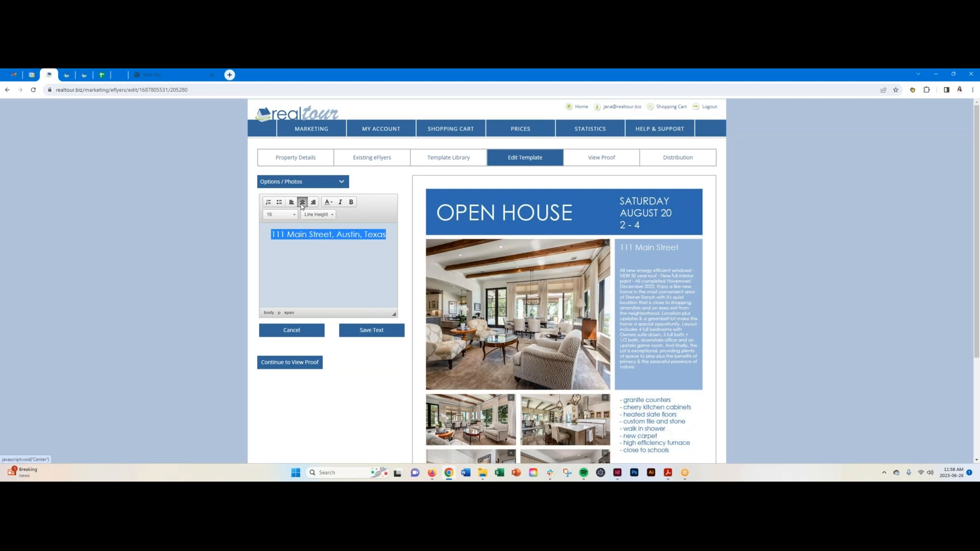
left_click(281, 215)
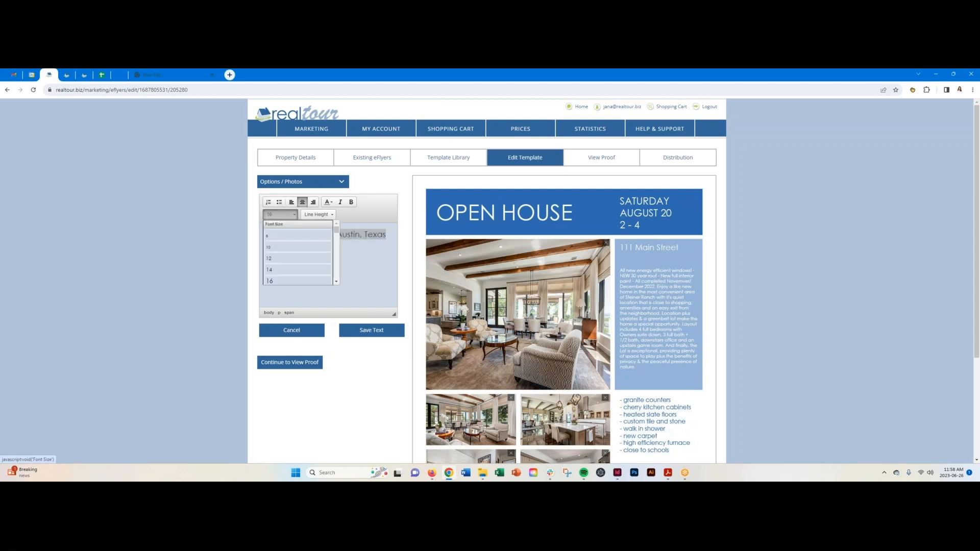
scroll(285, 260, "down", 2)
scroll(286, 259, "down", 1)
left_click(286, 260)
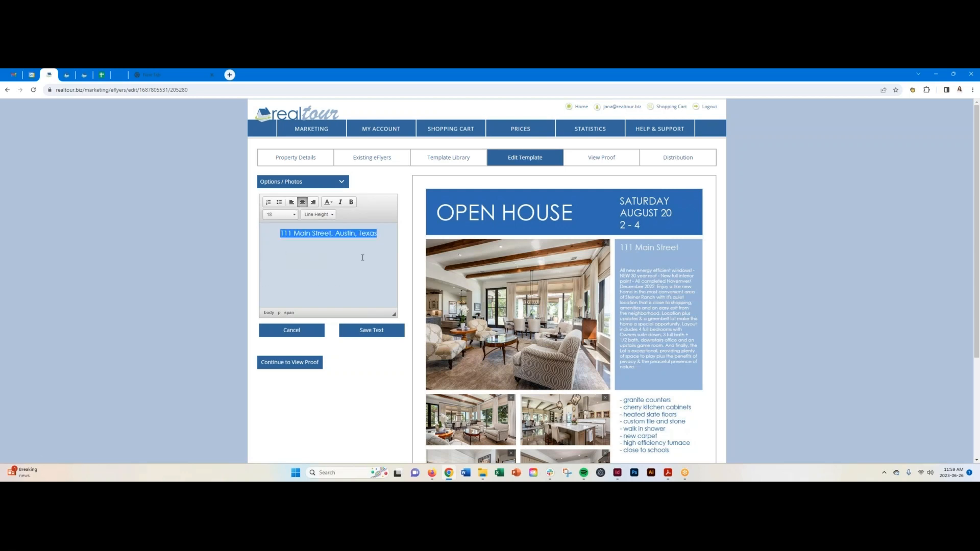
left_click(363, 257)
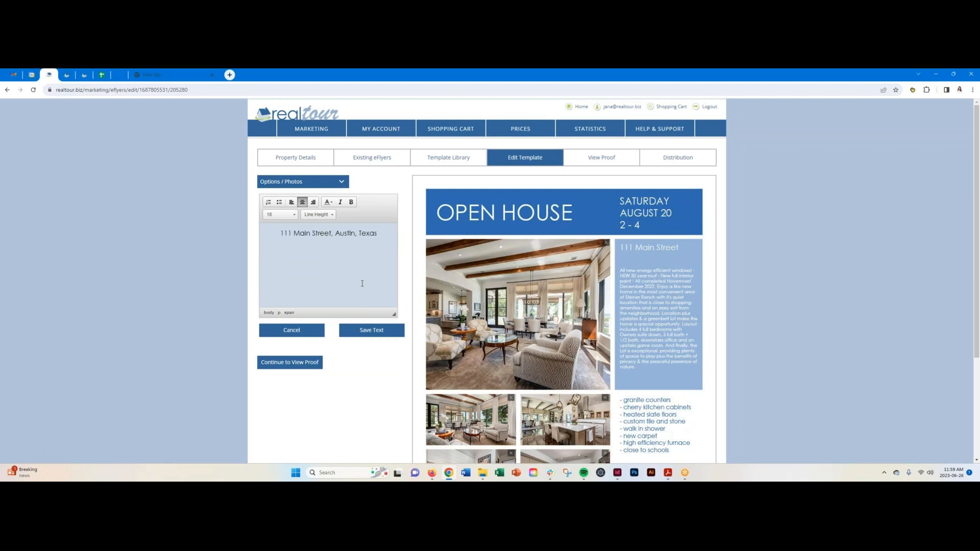
left_click(372, 331)
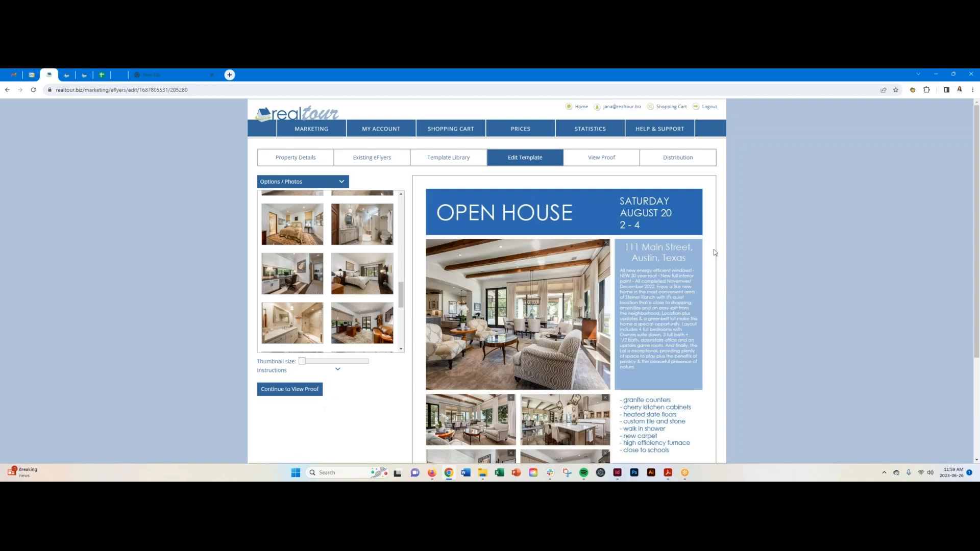
scroll(715, 251, "down", 1)
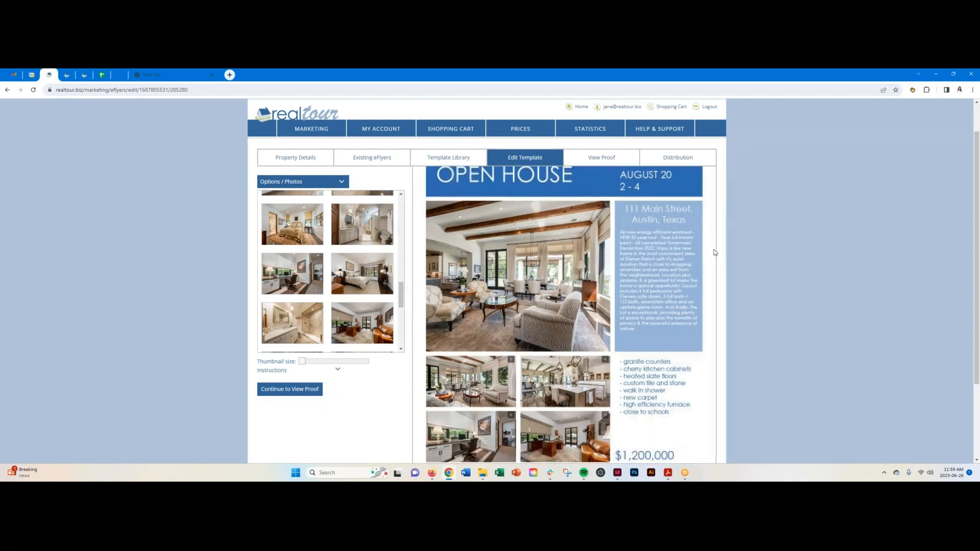
Give the bulleted features list a 1.8 line height and save it.
scroll(714, 252, "down", 1)
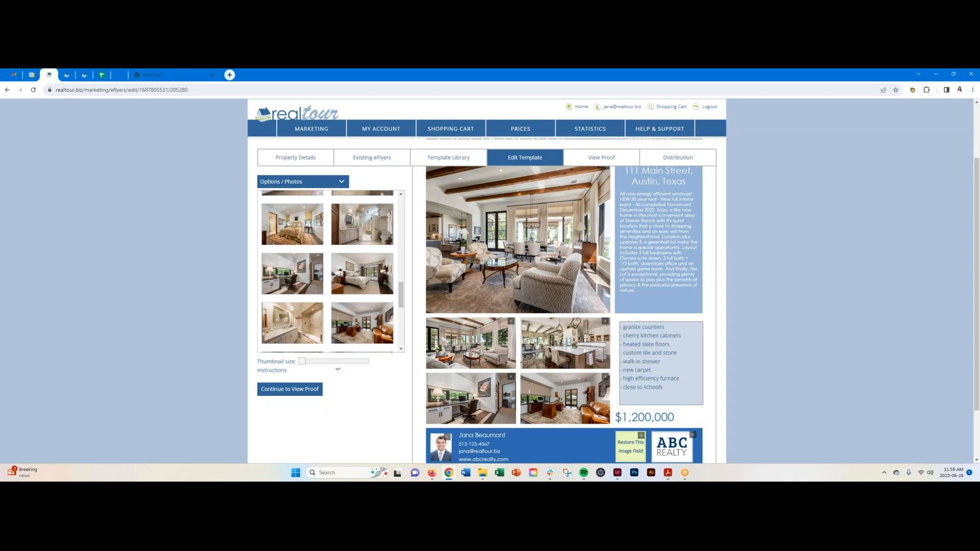
left_click(659, 354)
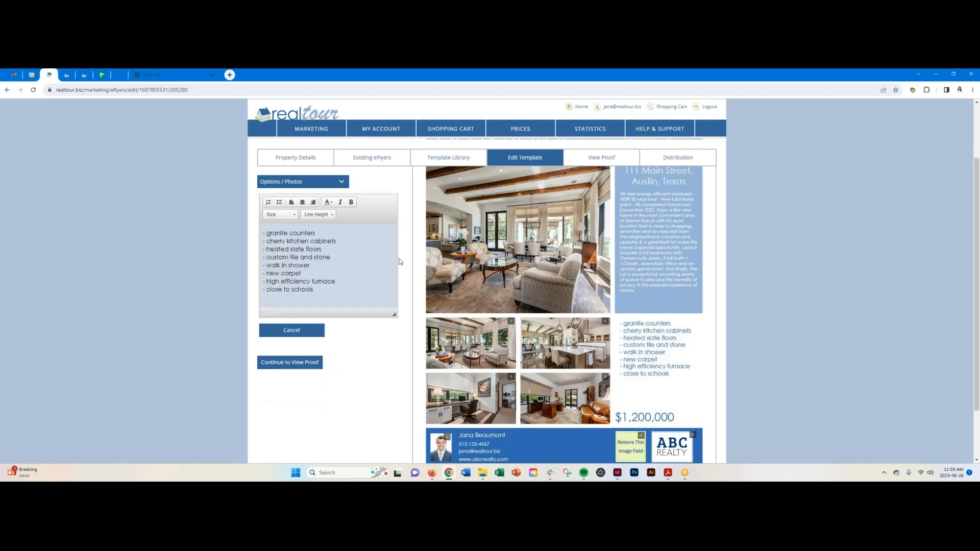
left_click_drag(314, 290, 257, 236)
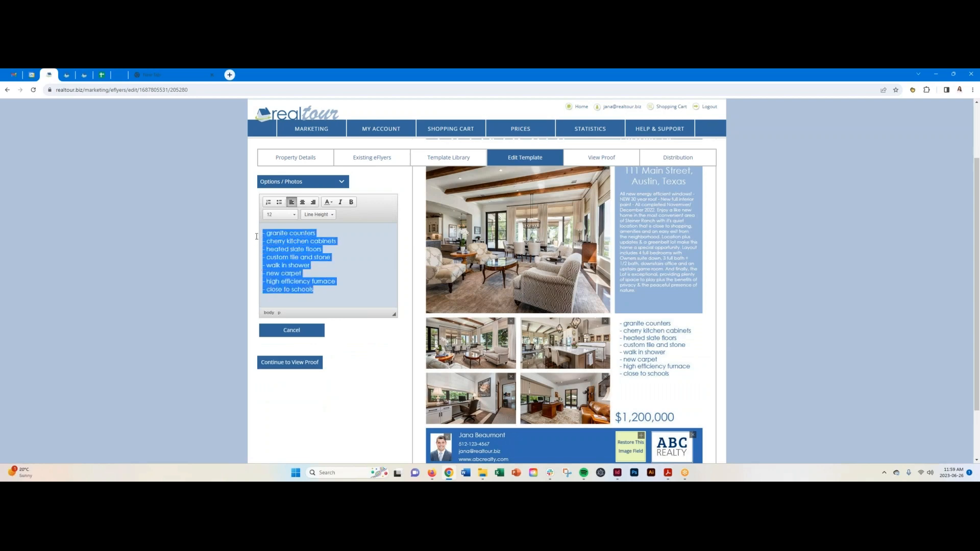
left_click(332, 215)
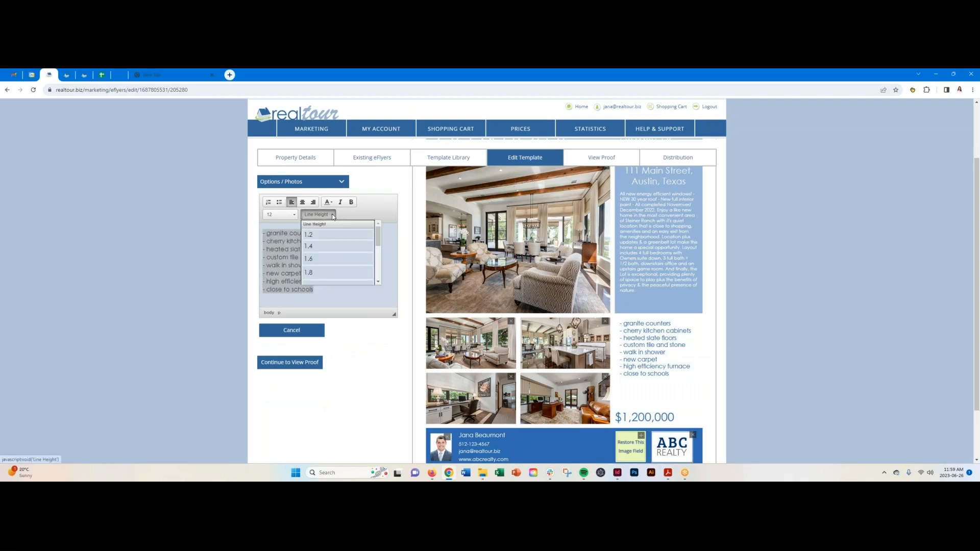
left_click(328, 273)
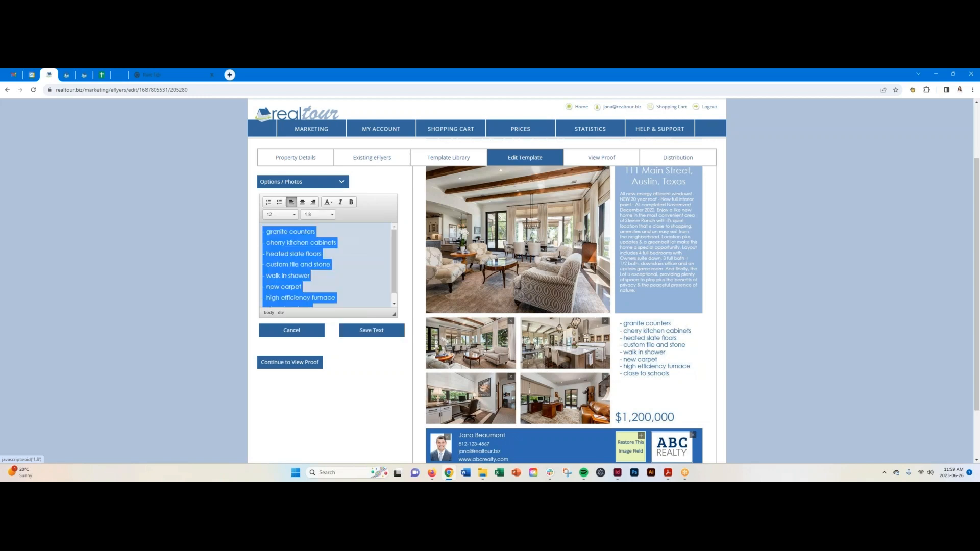
left_click(372, 331)
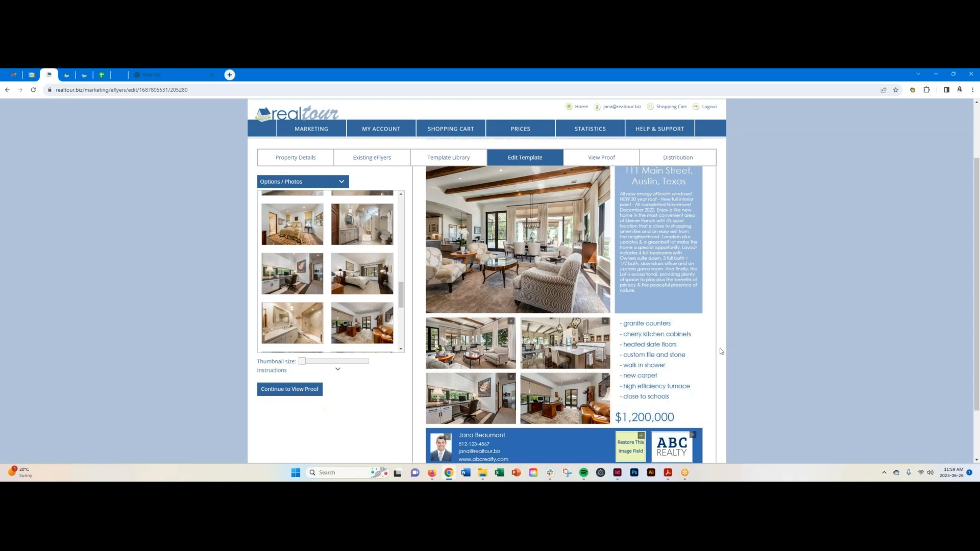
Delete the $1,200,000 price text and save the field blank, cancelling a later reopen.
scroll(721, 351, "down", 1)
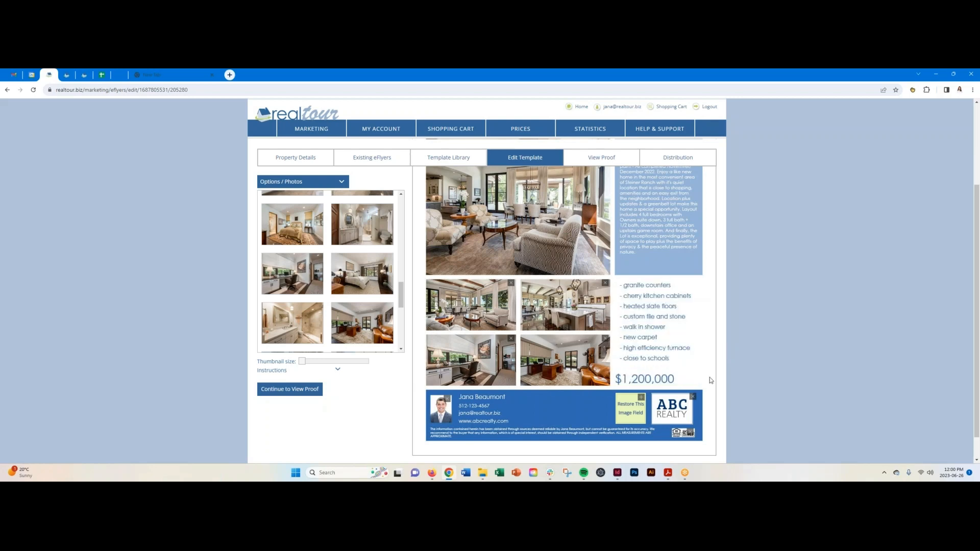
left_click(662, 377)
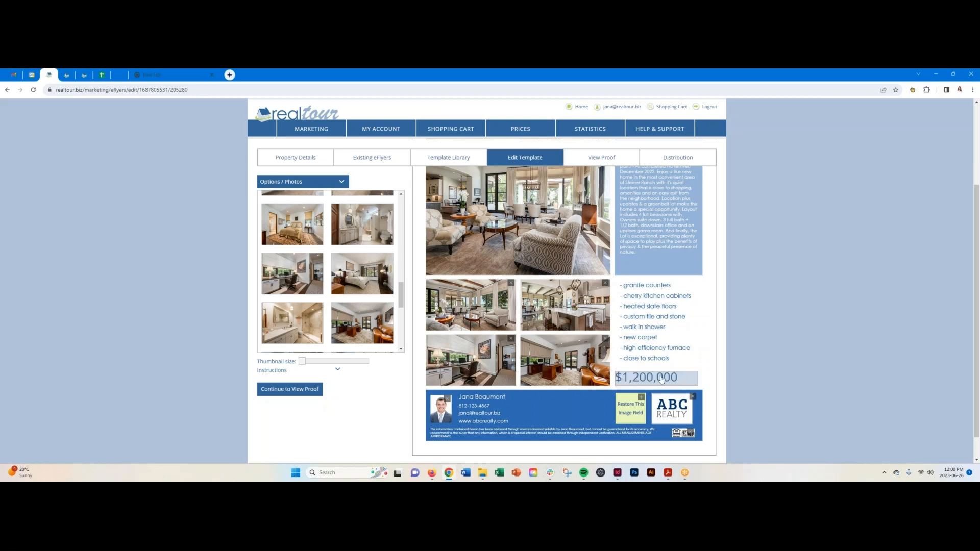
left_click(661, 378)
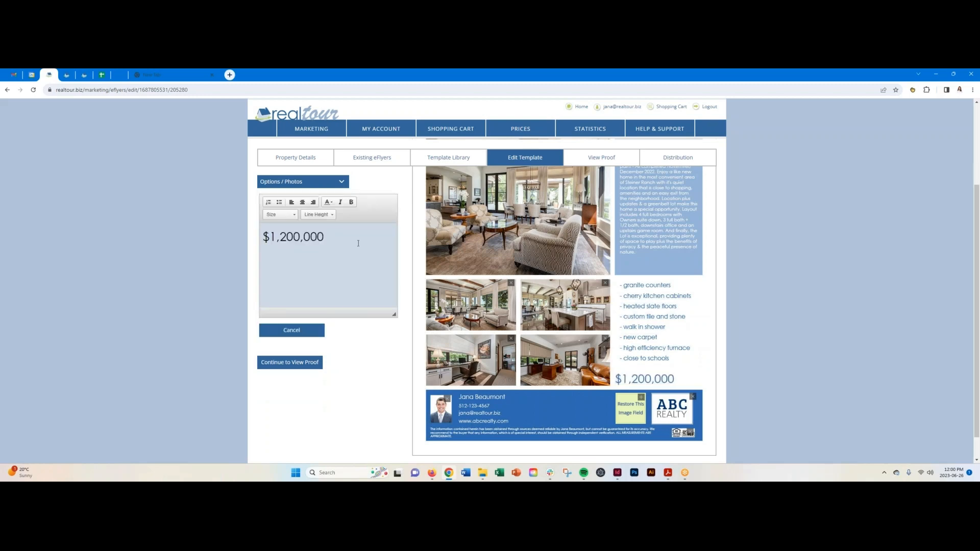
left_click_drag(324, 237, 262, 239)
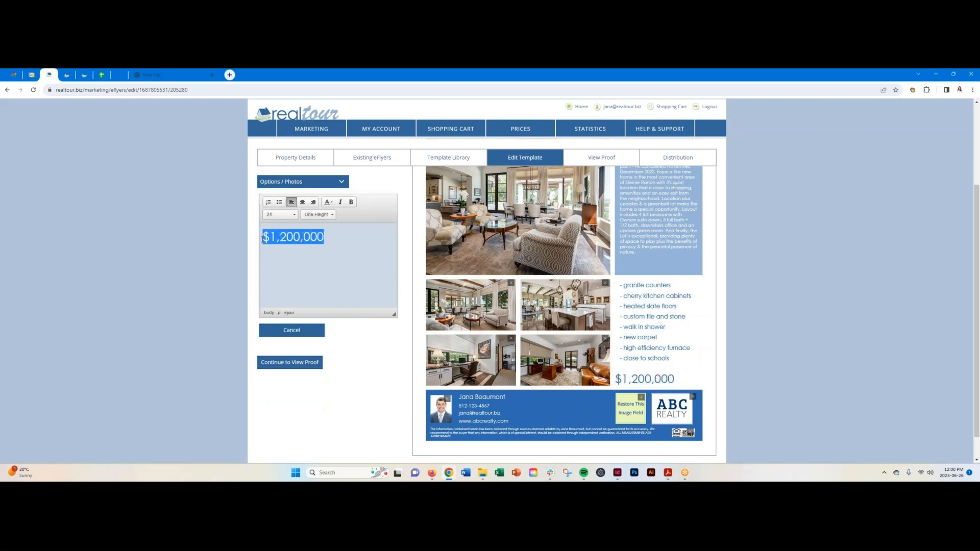
key("BackSpace")
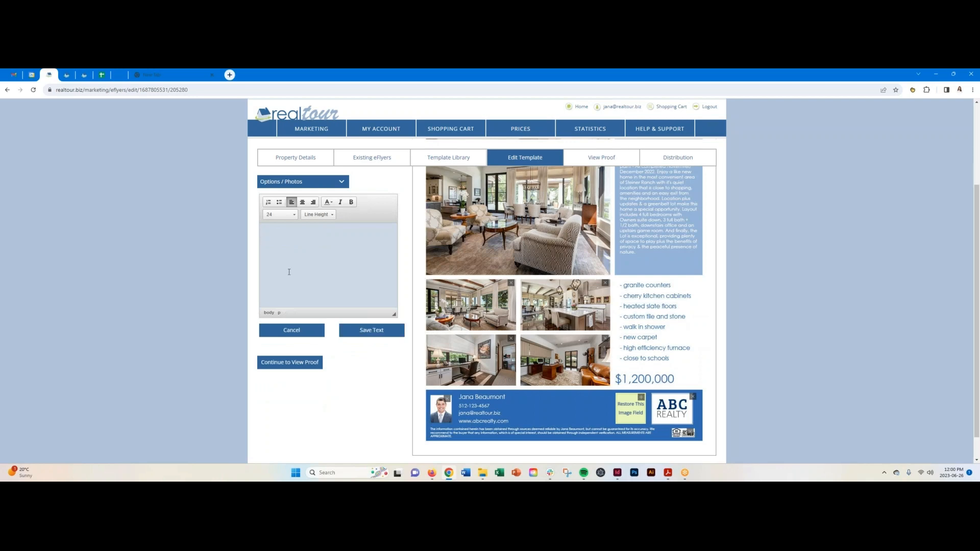
left_click(372, 330)
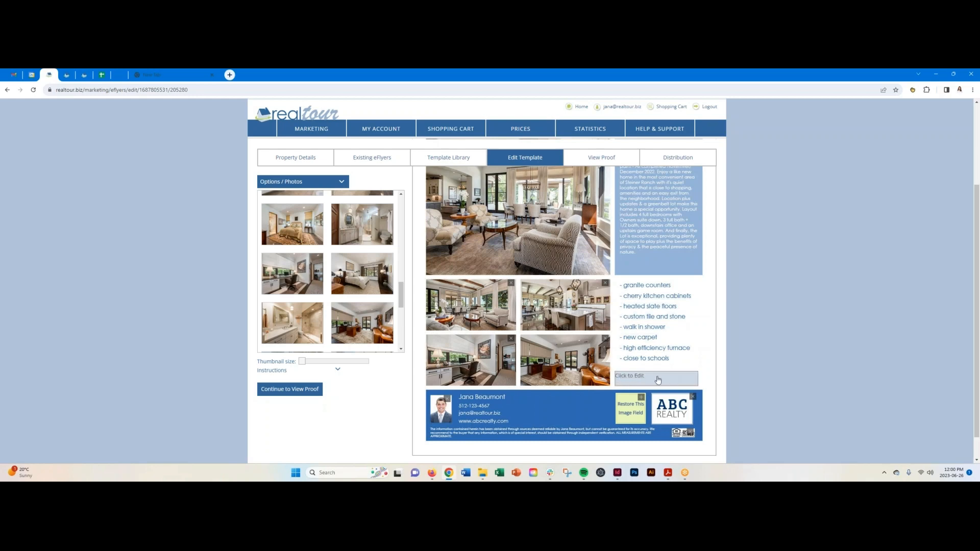
left_click(658, 380)
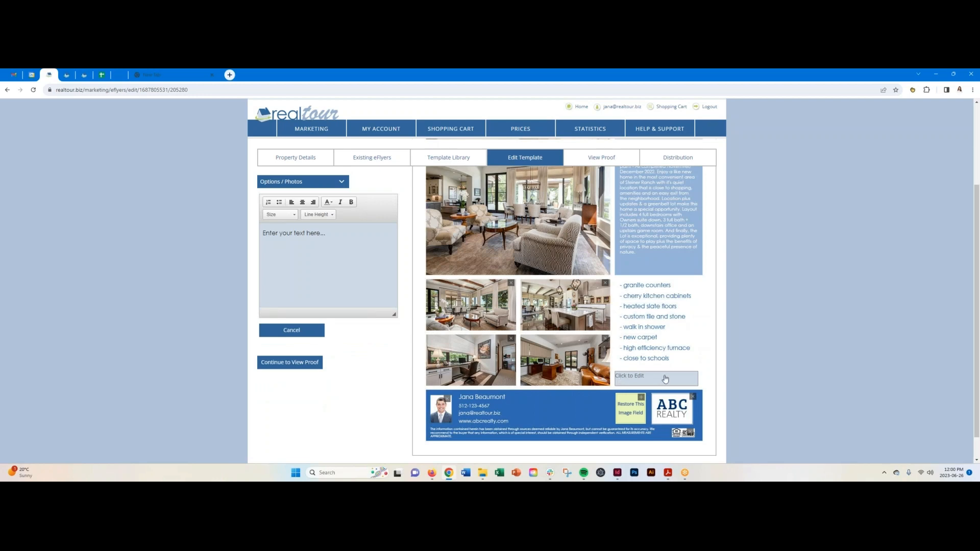
left_click(301, 333)
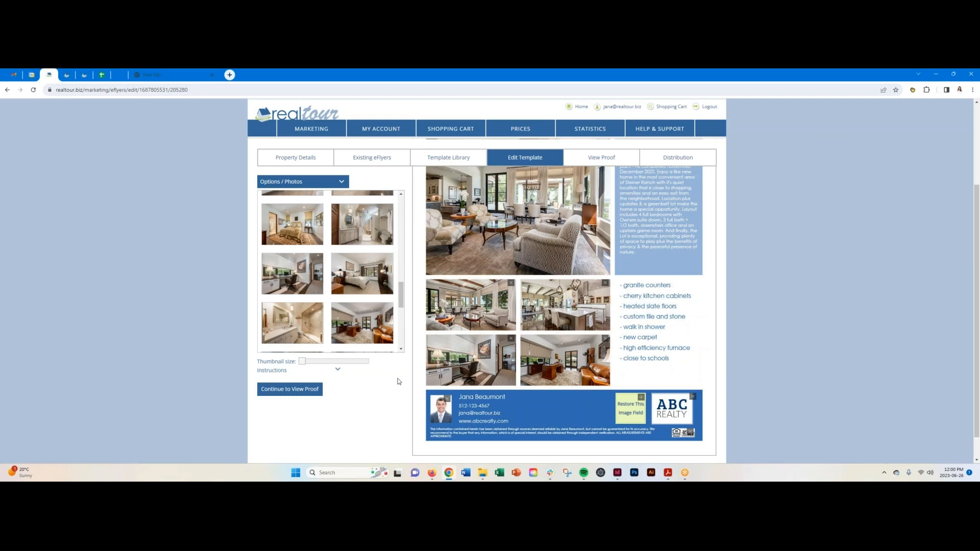
scroll(399, 382, "up", 3)
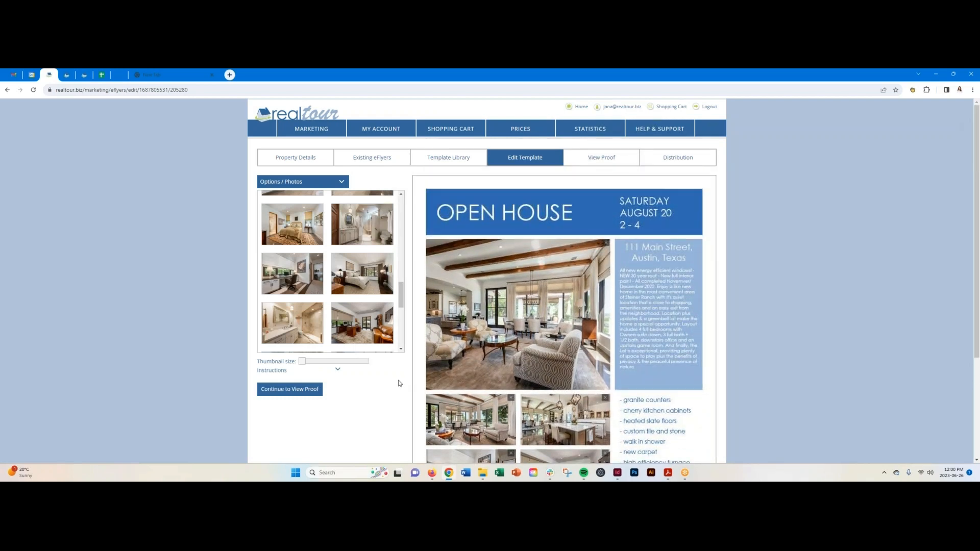
Set and save the subject 'Amazing Family House For Sale in Austin Near Schools' via the autofill entry.
left_click(344, 181)
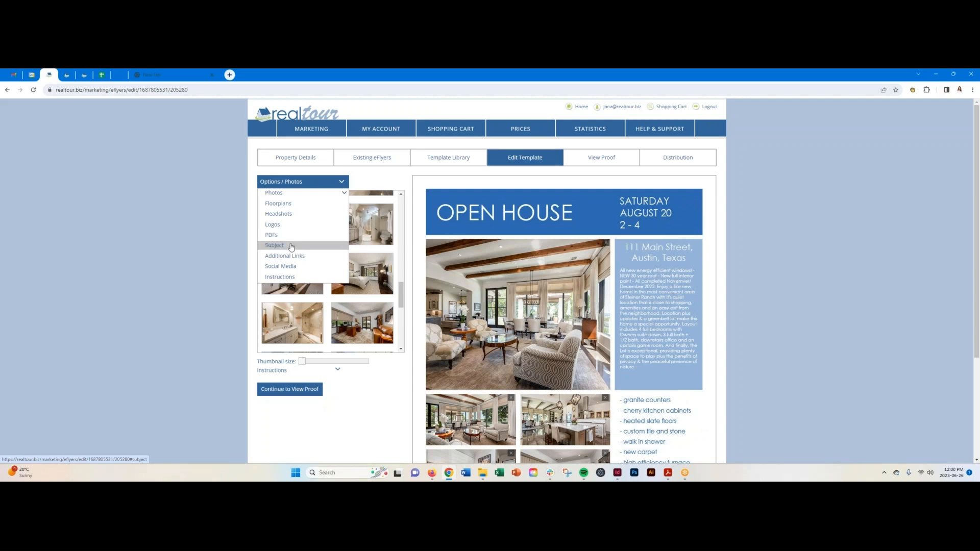
left_click(265, 246)
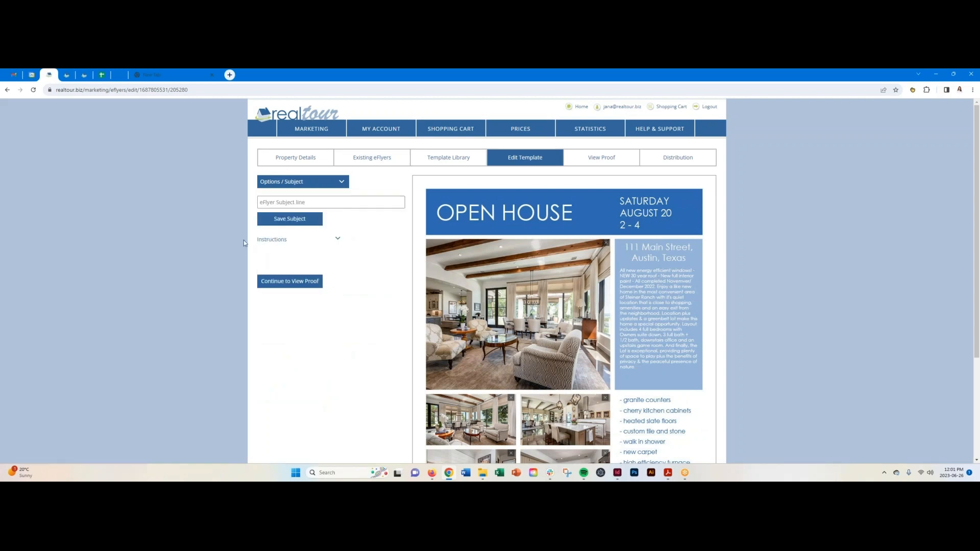
left_click(318, 201)
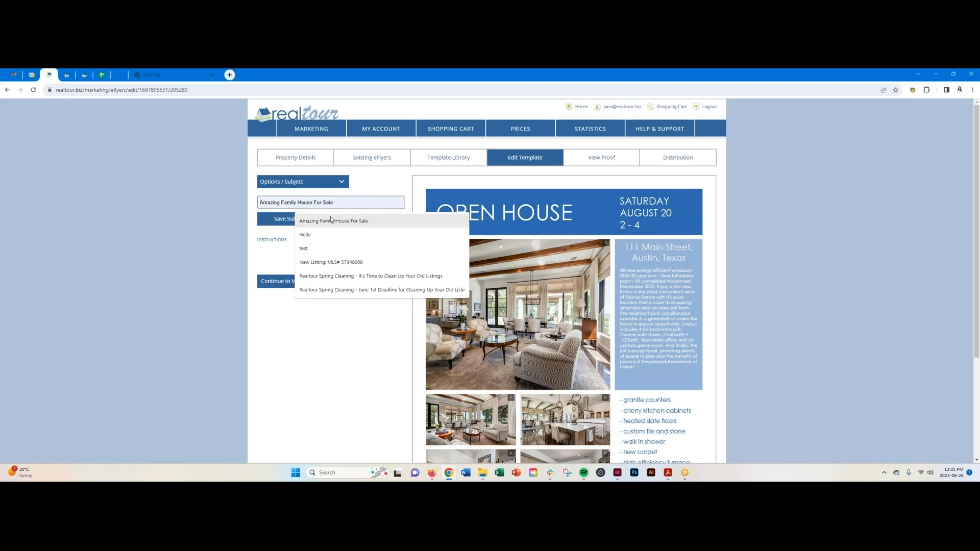
left_click(333, 221)
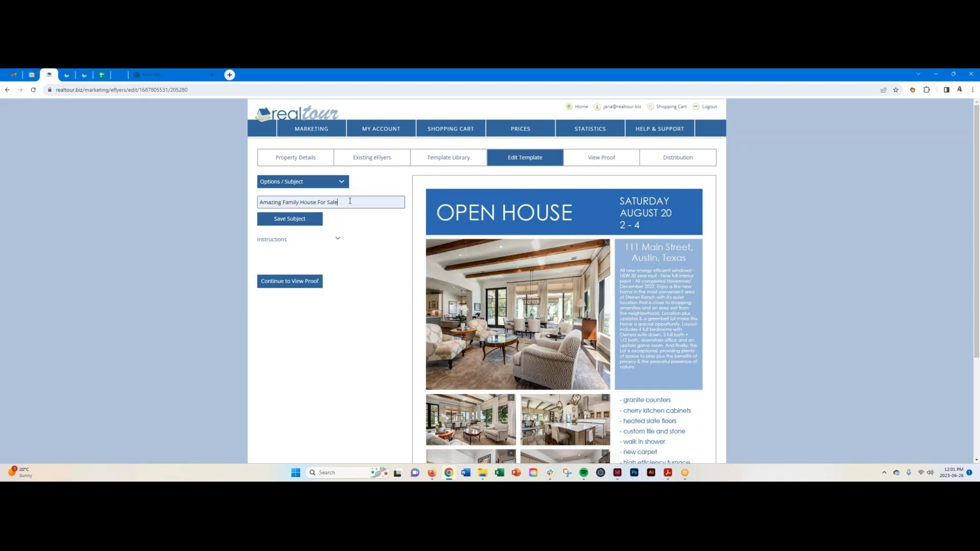
type("in Au")
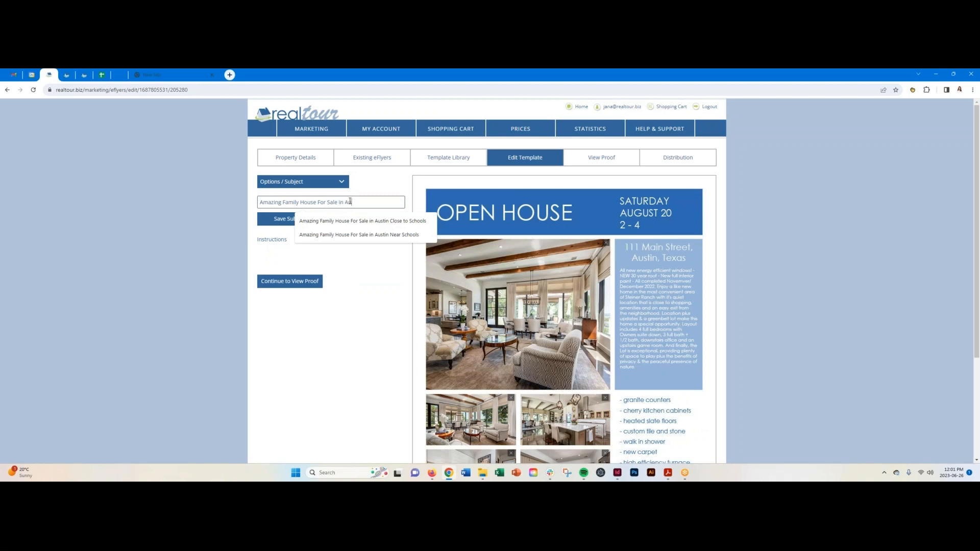
type("stin Near ")
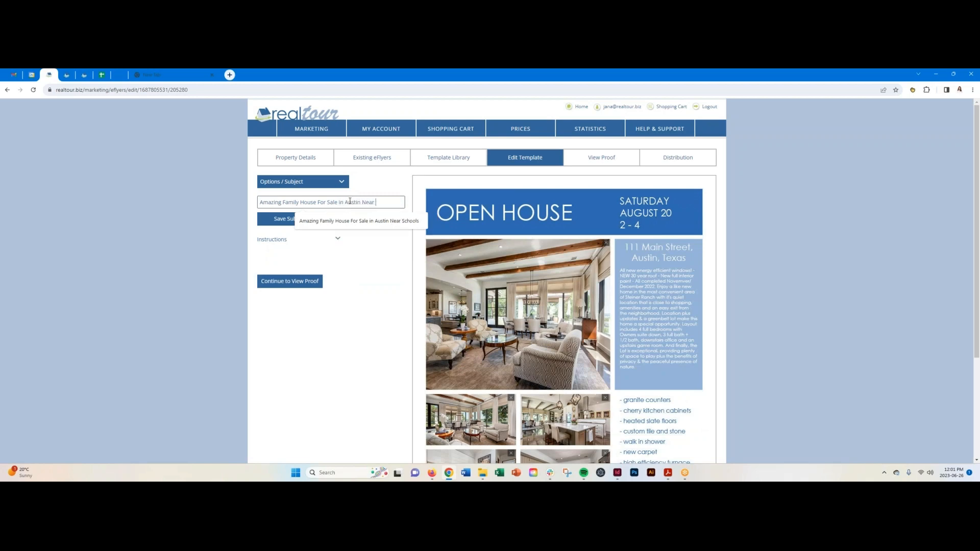
type("Schools")
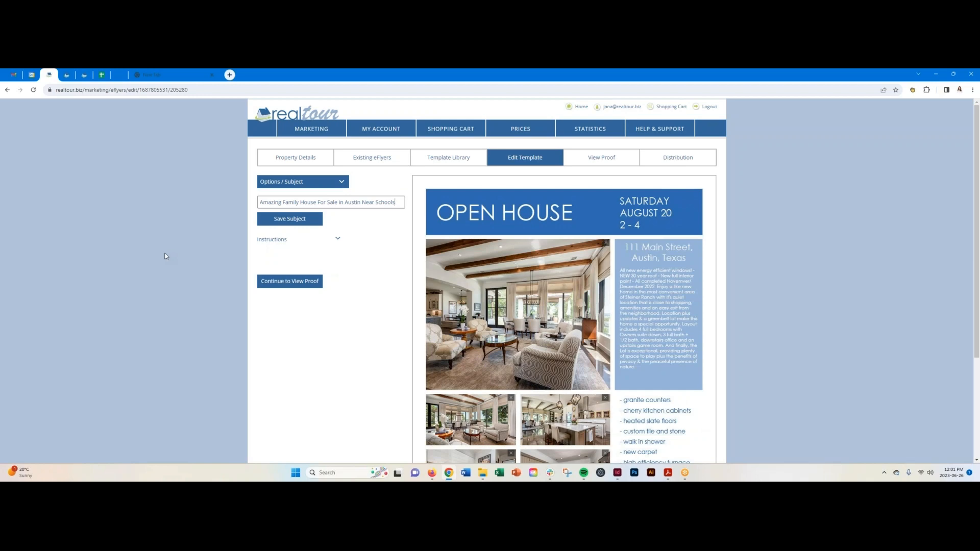
left_click(284, 220)
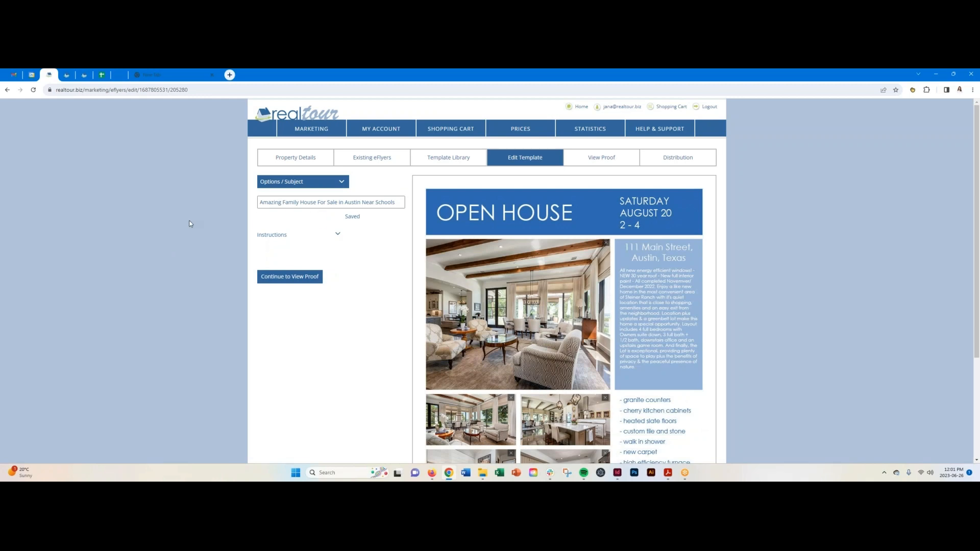
left_click(304, 182)
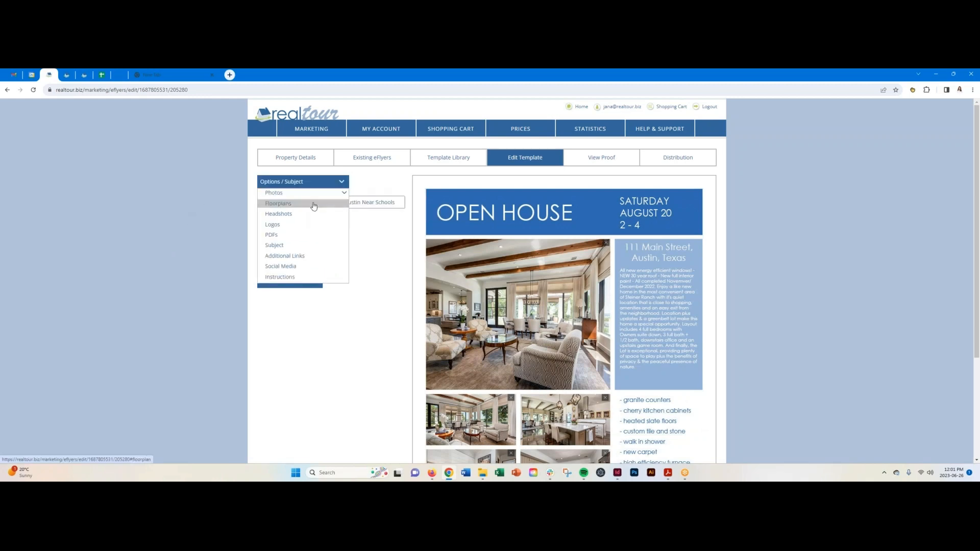
left_click(315, 257)
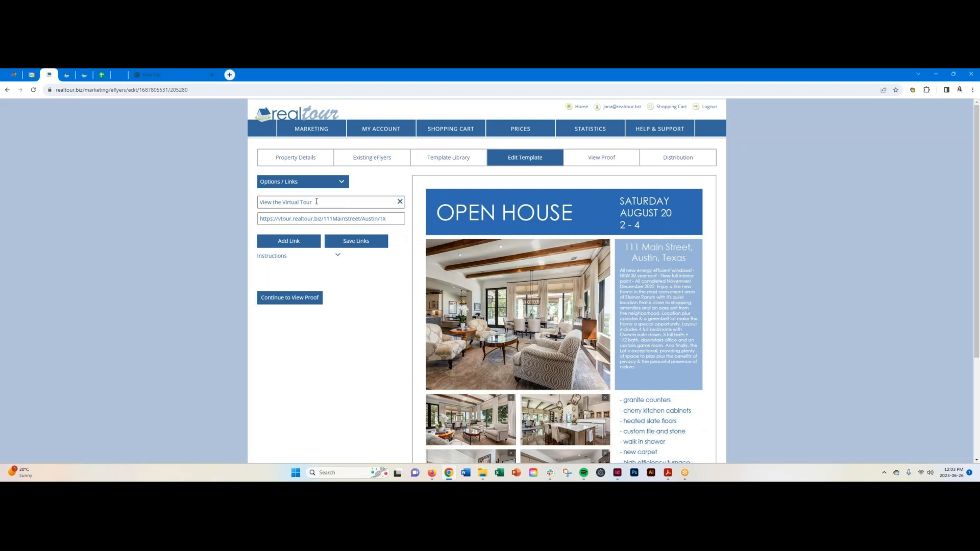
left_click_drag(317, 201, 259, 202)
left_click_drag(388, 219, 259, 218)
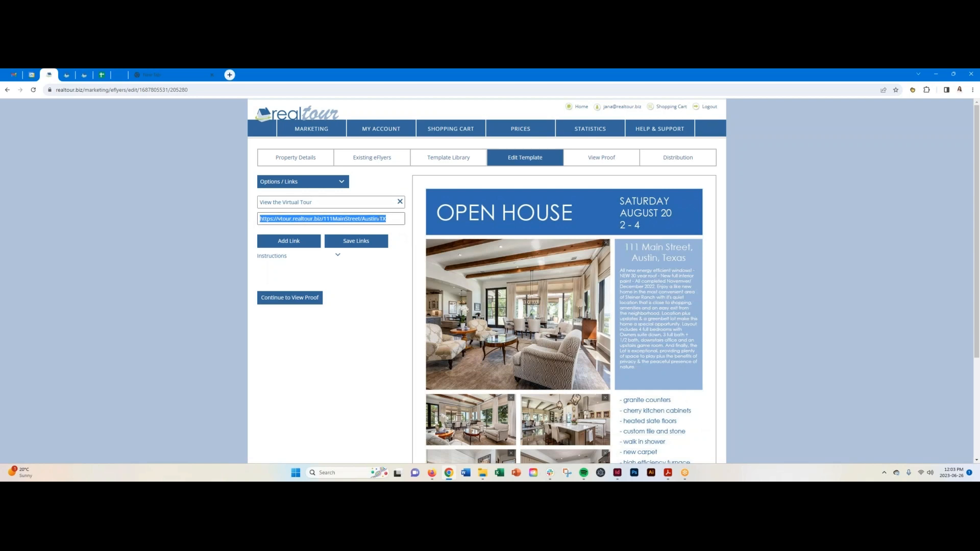
left_click(408, 222)
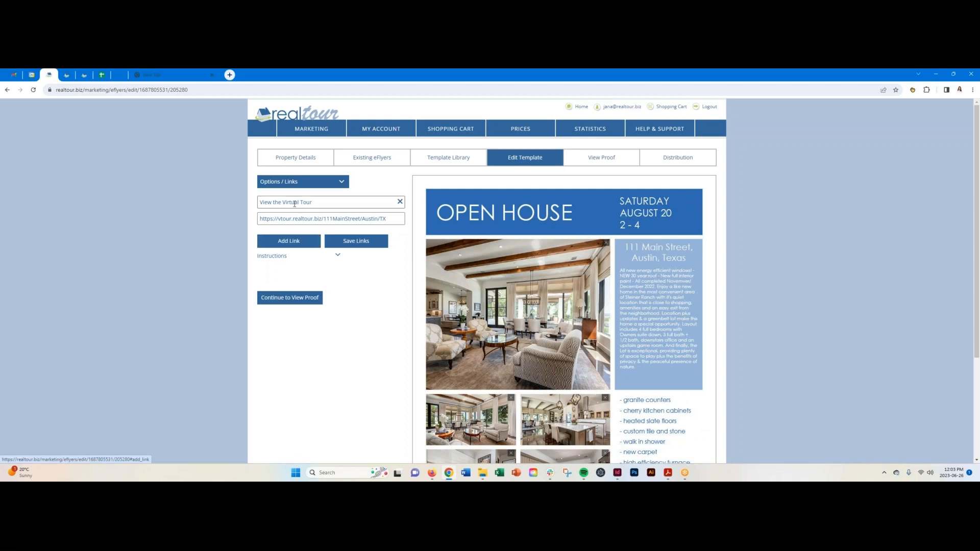
left_click(296, 243)
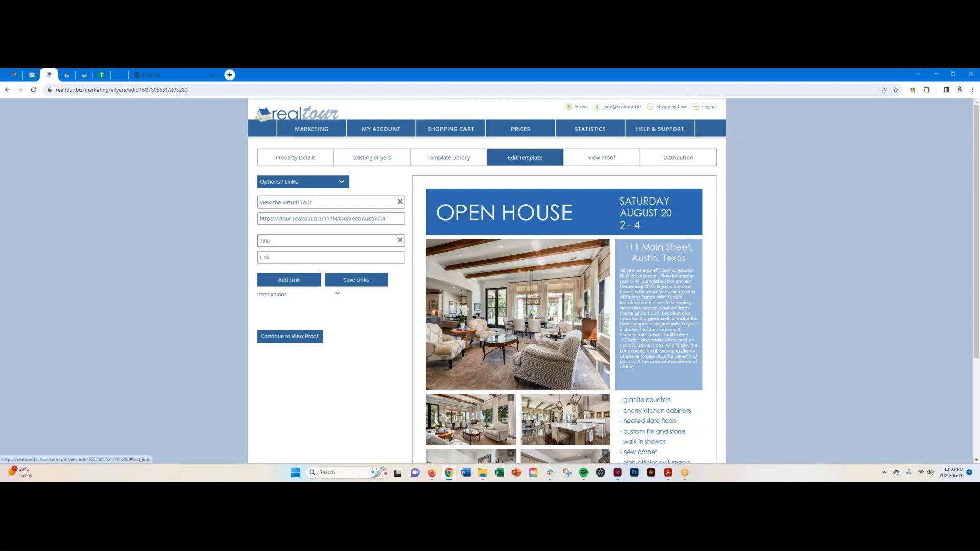
left_click(282, 239)
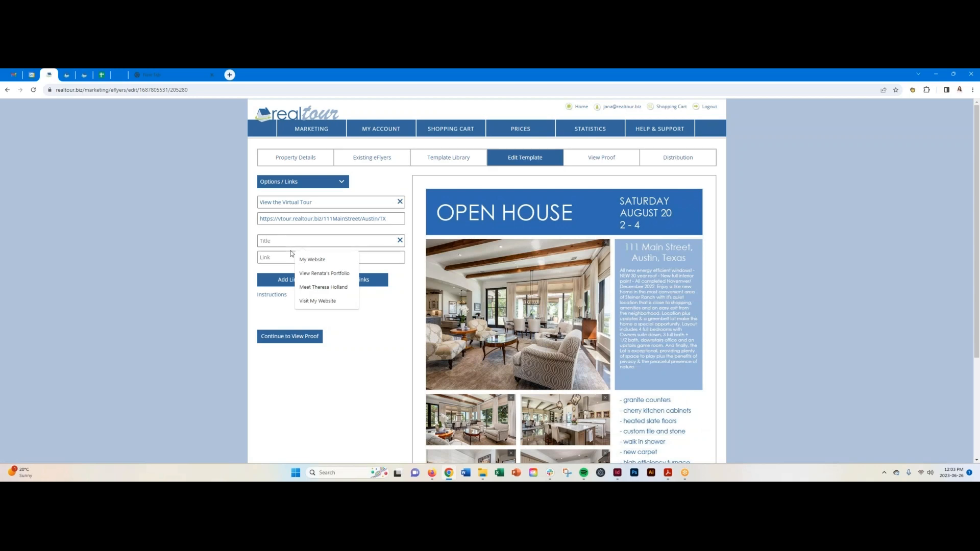
left_click(310, 260)
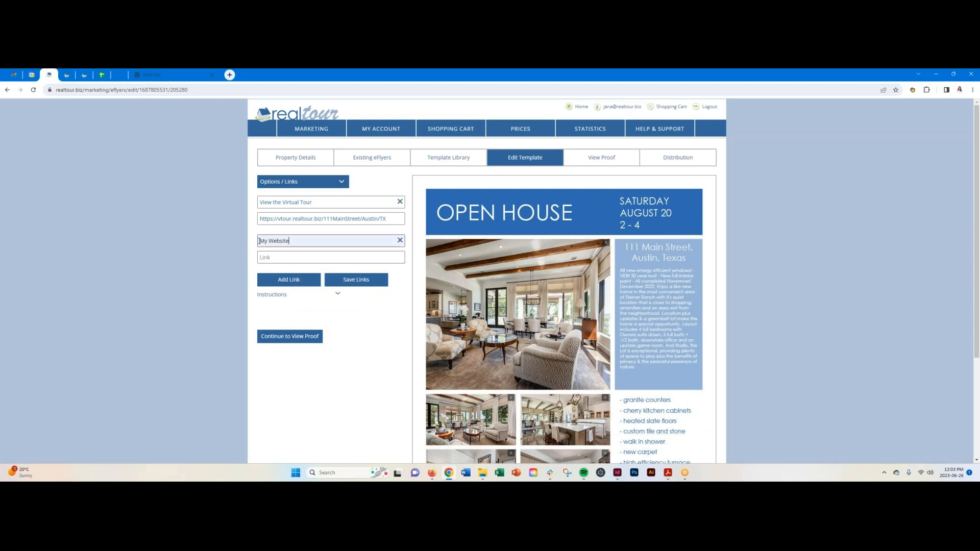
left_click(262, 240)
type("Visit")
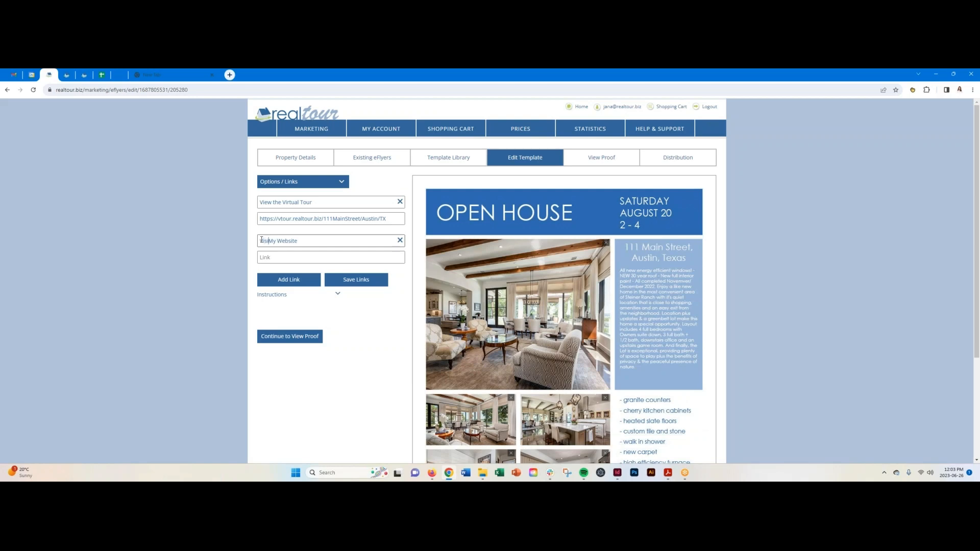
left_click(275, 258)
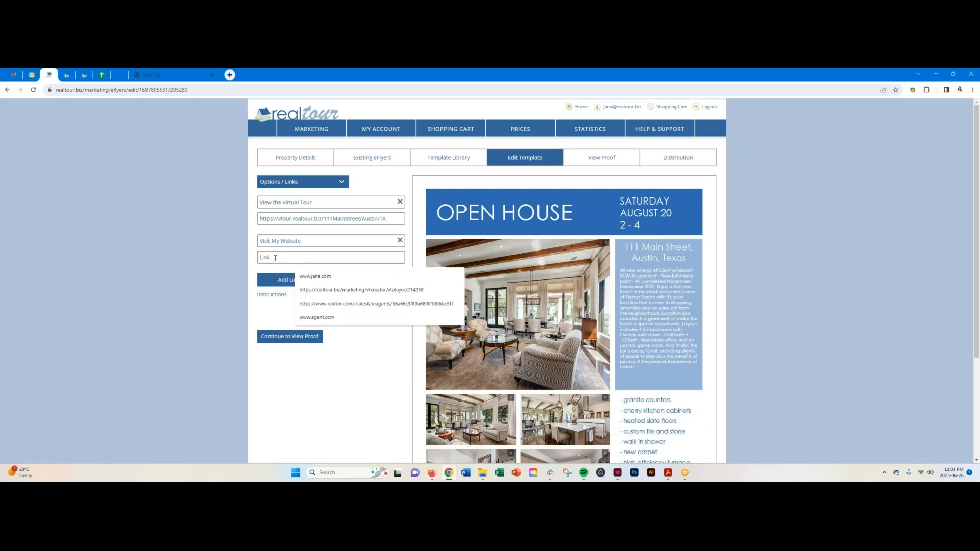
type("www.agent.com")
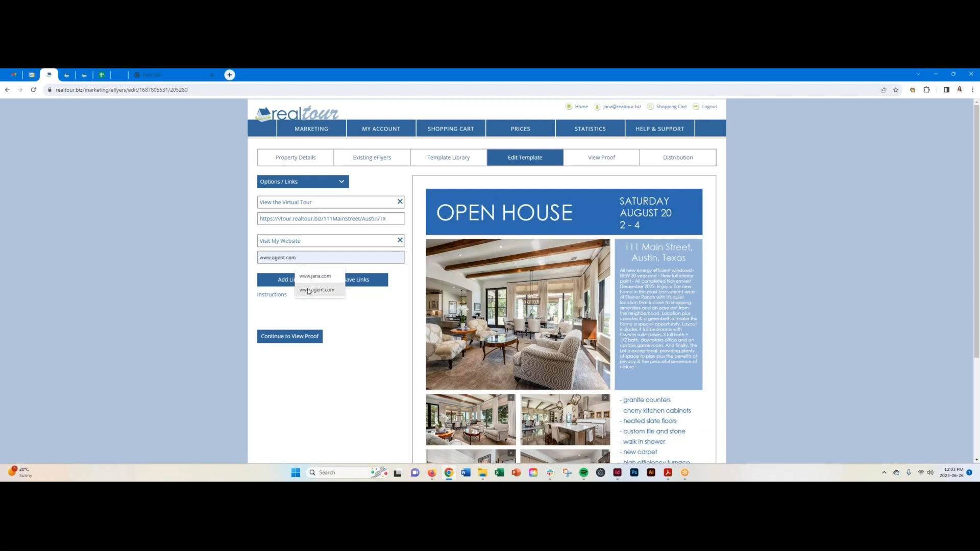
left_click(317, 289)
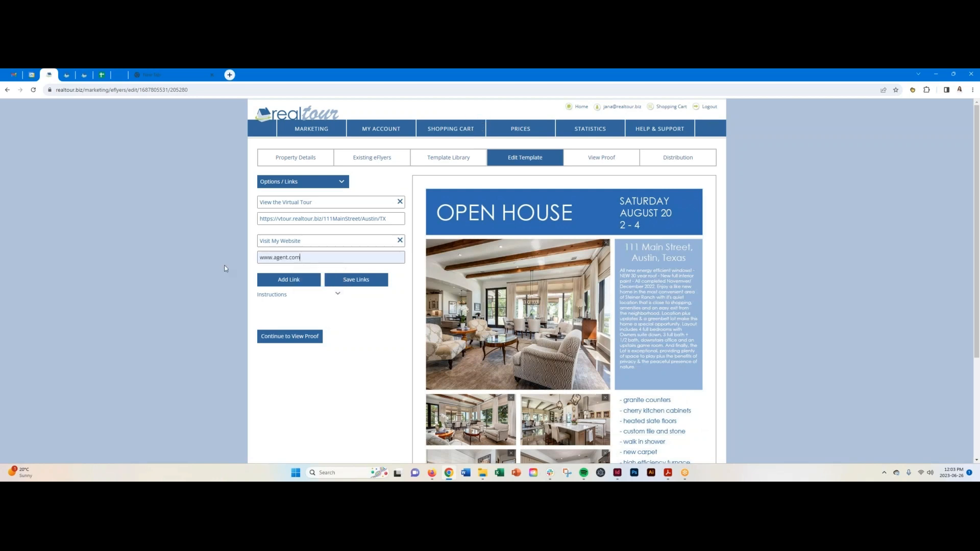
left_click(292, 280)
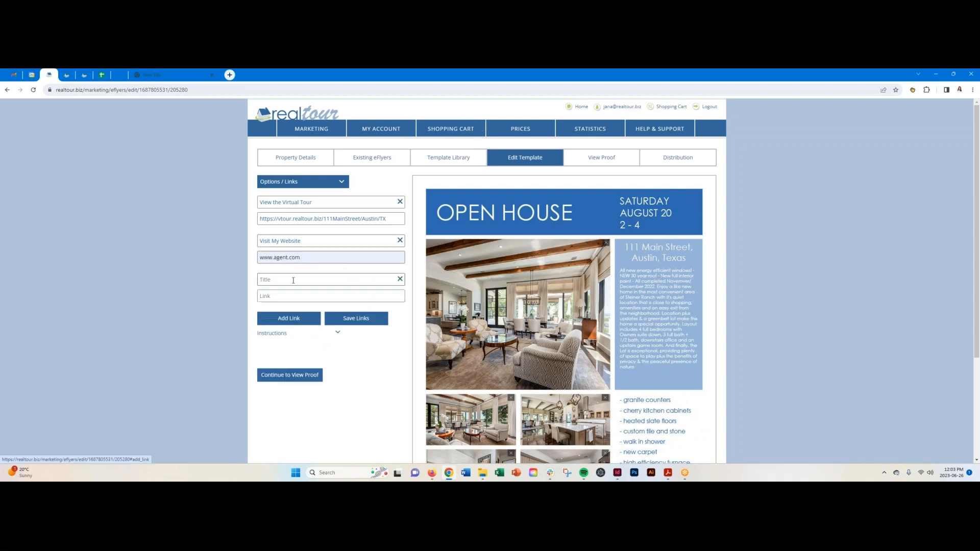
left_click(277, 280)
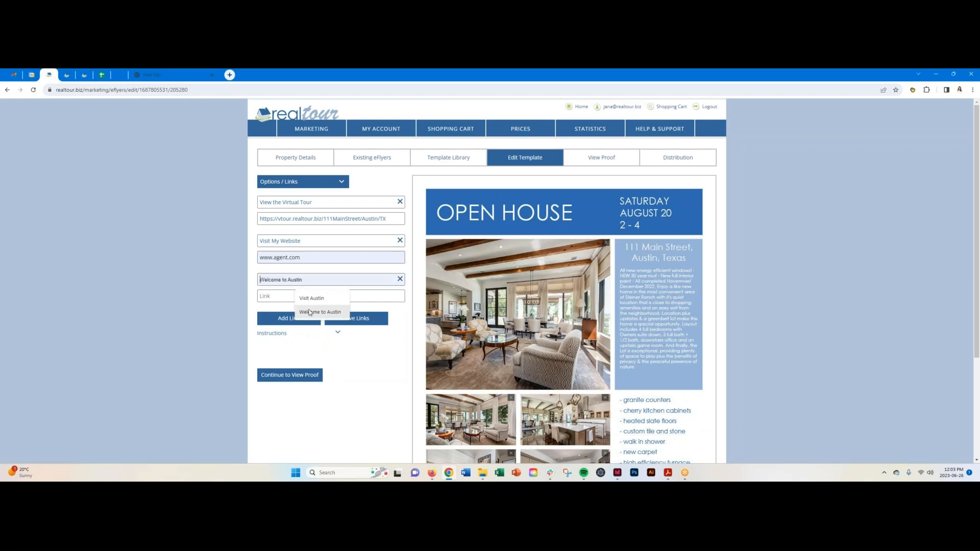
left_click(320, 312)
left_click(262, 301)
left_click(266, 300)
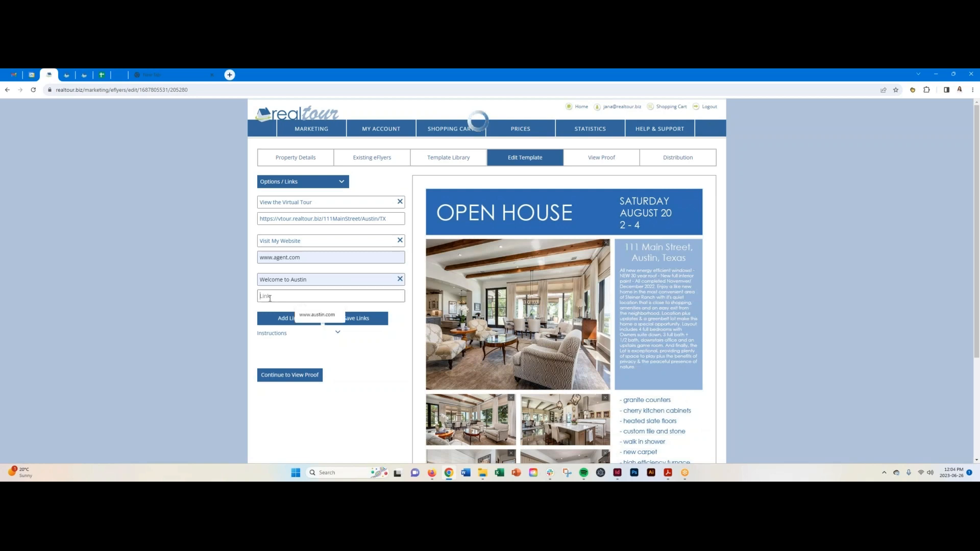
left_click(317, 314)
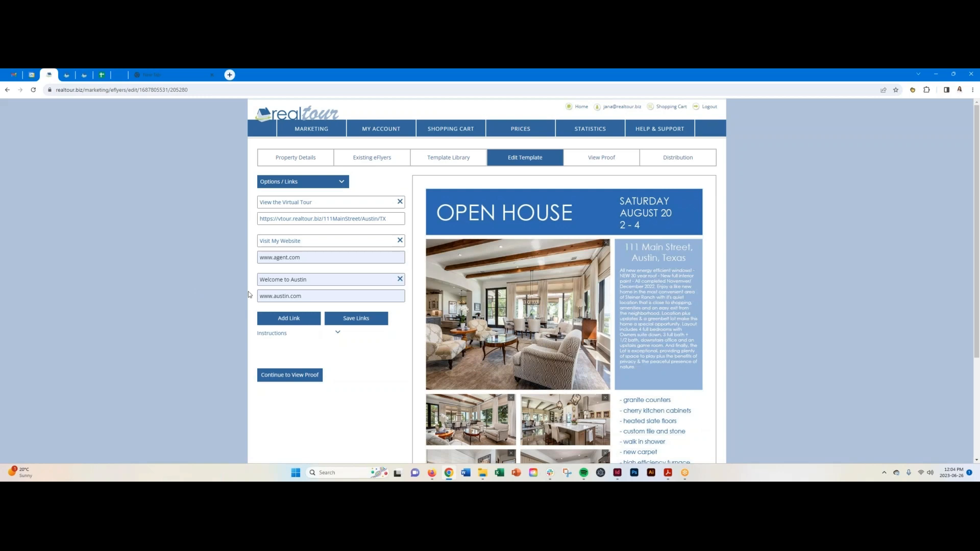
left_click(359, 319)
Switch the eFlyer options to Social Media and expand its Instructions section.
left_click(345, 183)
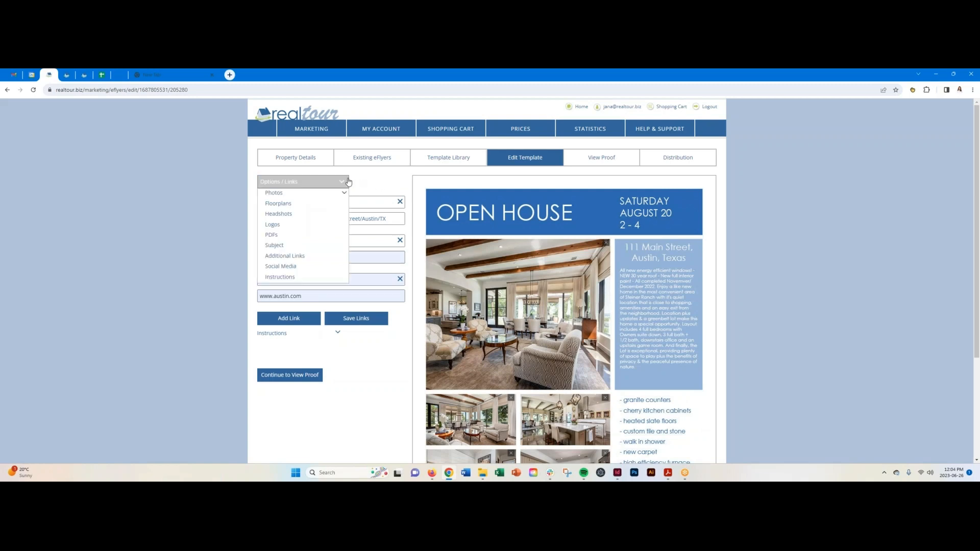
left_click(297, 266)
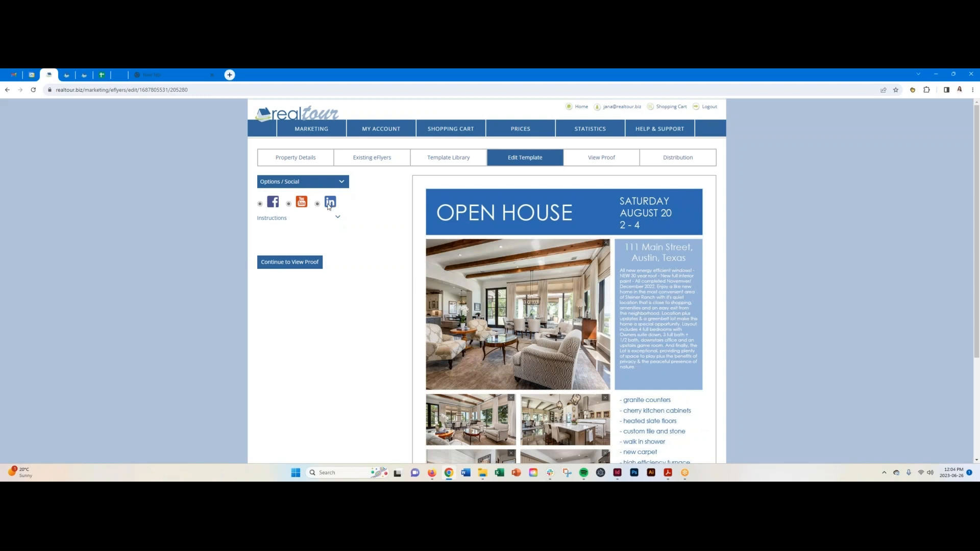
mouse_move(400, 127)
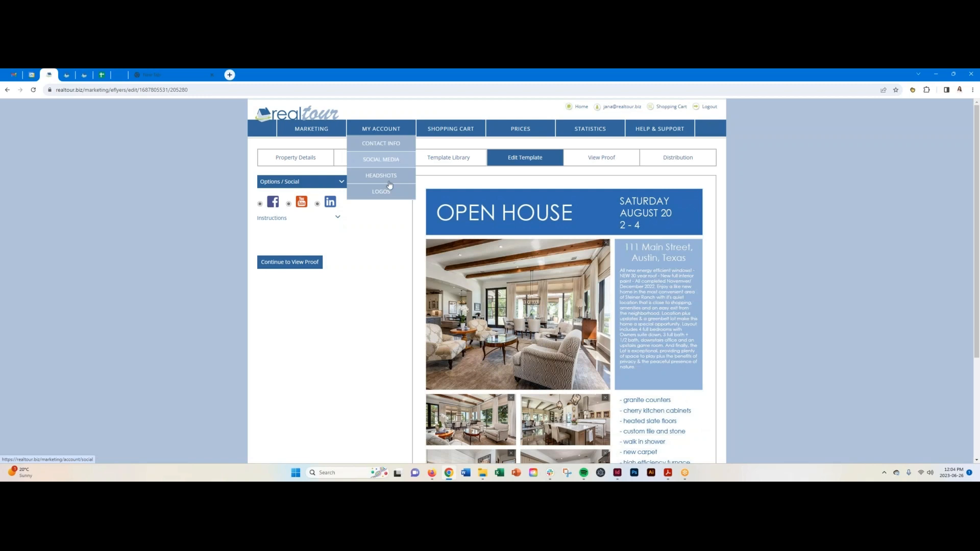
left_click(338, 218)
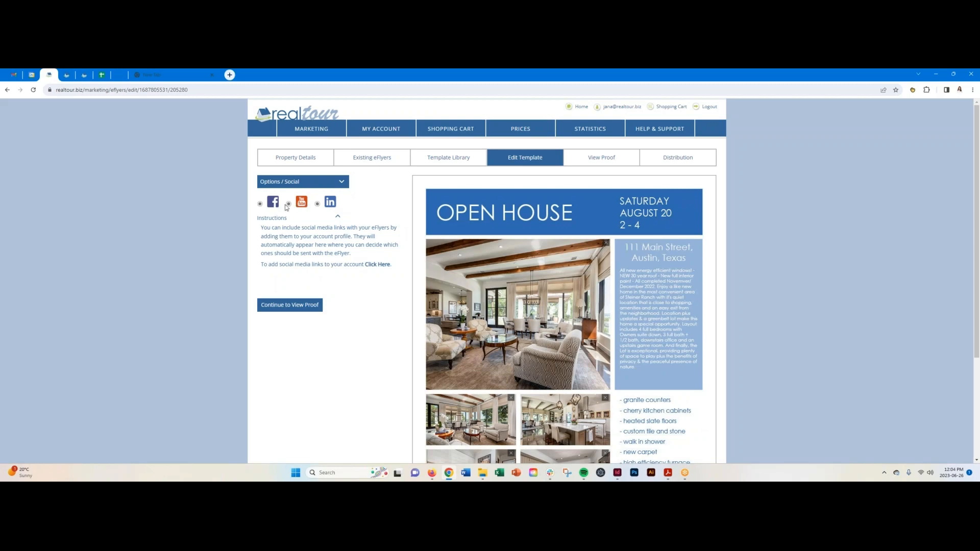
Turn on the LinkedIn link and view the proof subject 'Amazing Family House For Sale in Austin Near Schools'.
left_click(318, 205)
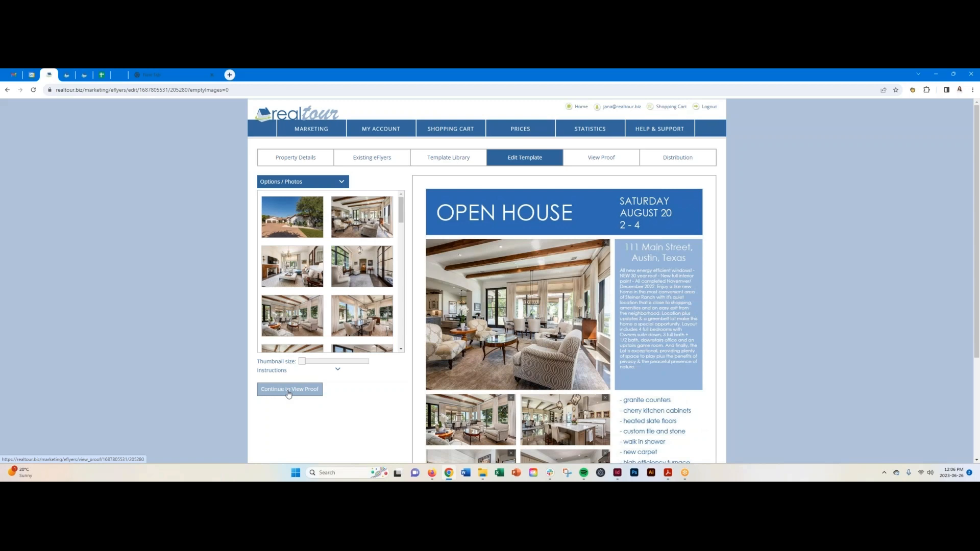
left_click(609, 160)
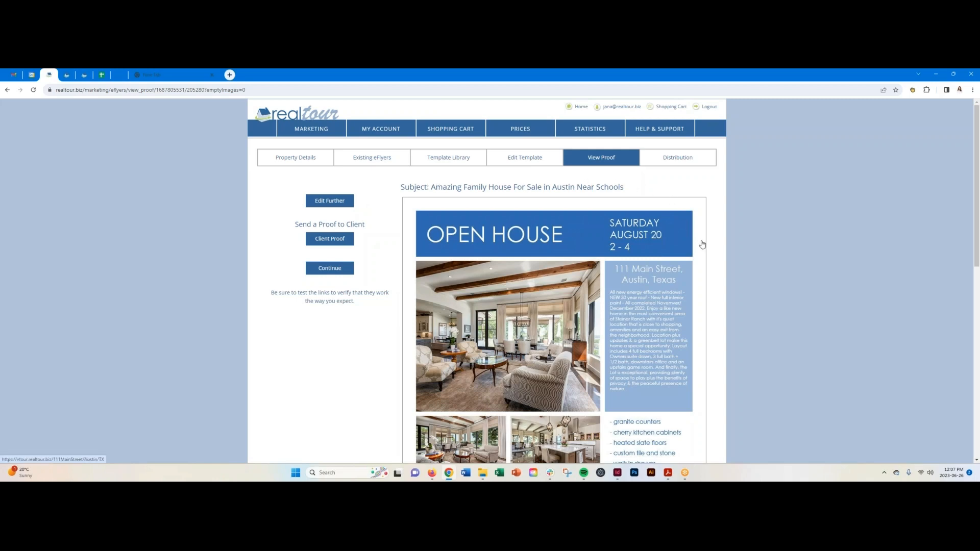
scroll(702, 244, "down", 1)
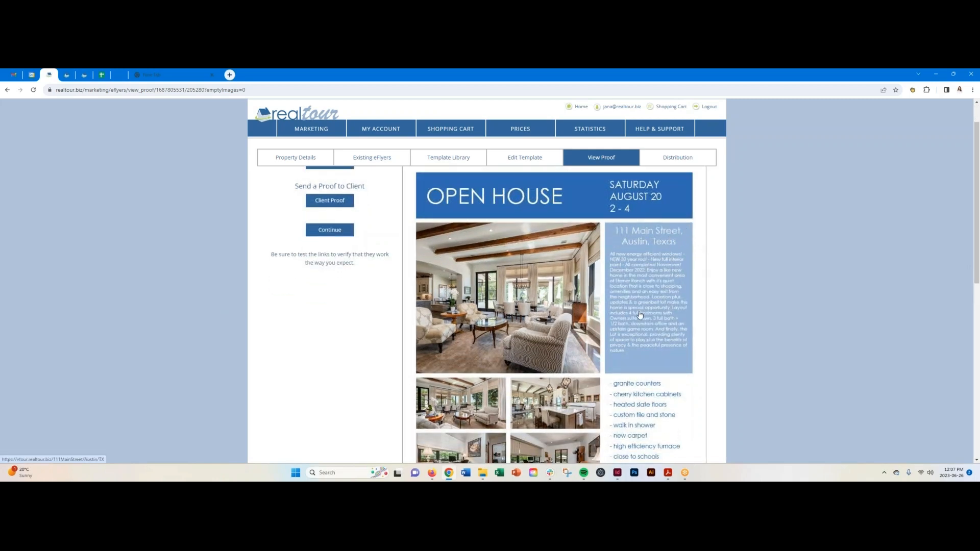
scroll(547, 323, "down", 3)
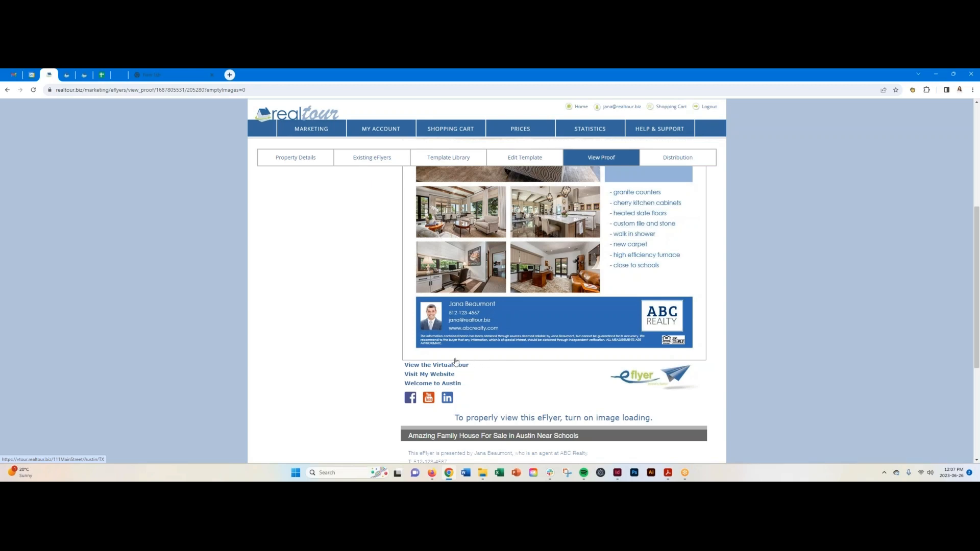
left_click(417, 384)
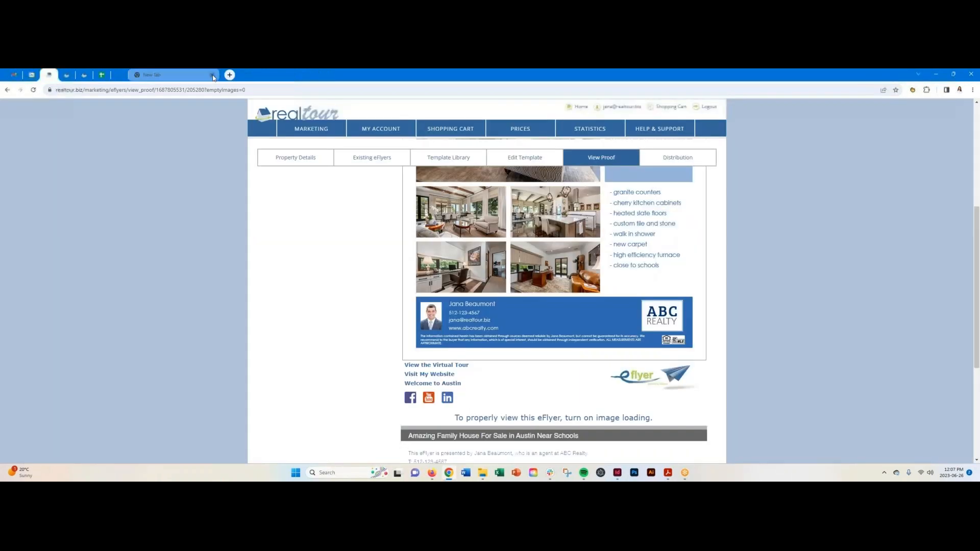
left_click(212, 75)
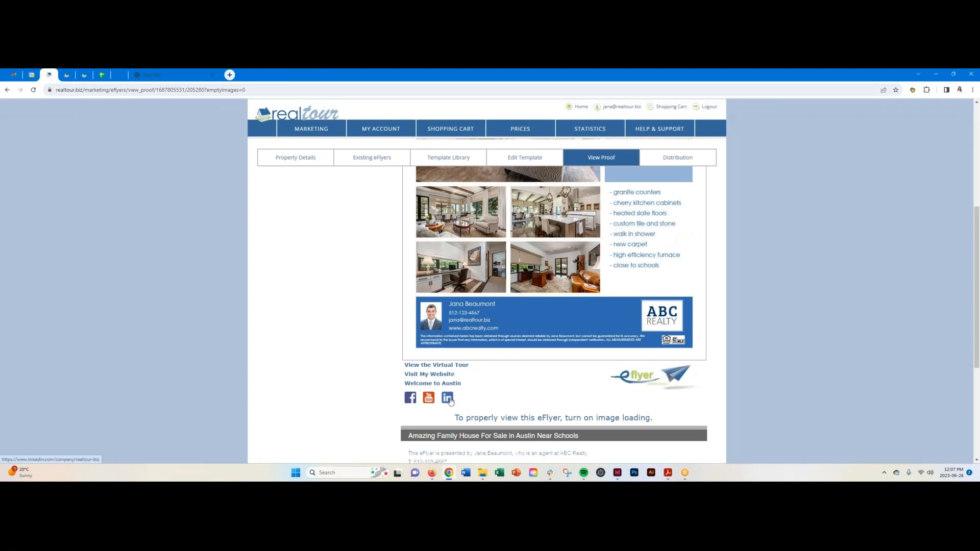
scroll(360, 358, "up", 1)
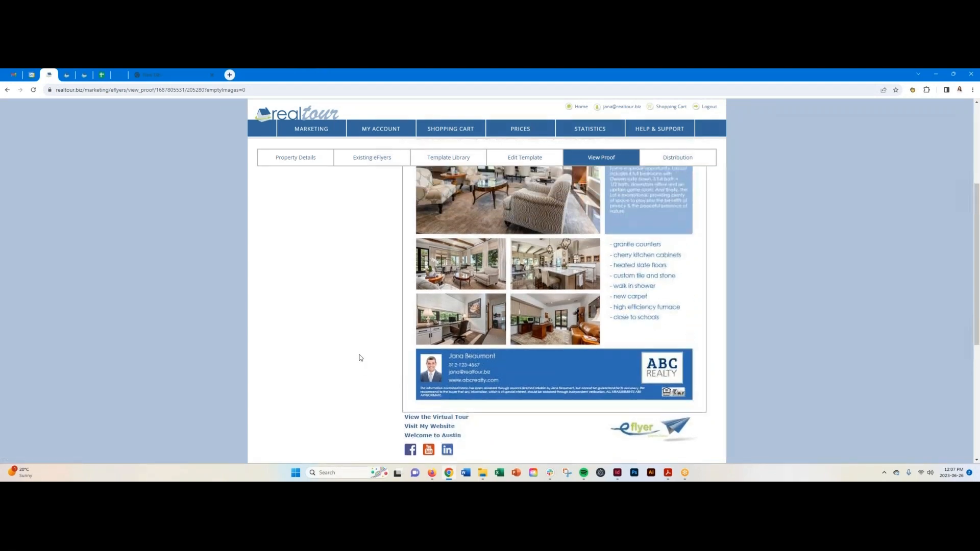
scroll(360, 357, "down", 3)
scroll(360, 358, "up", 4)
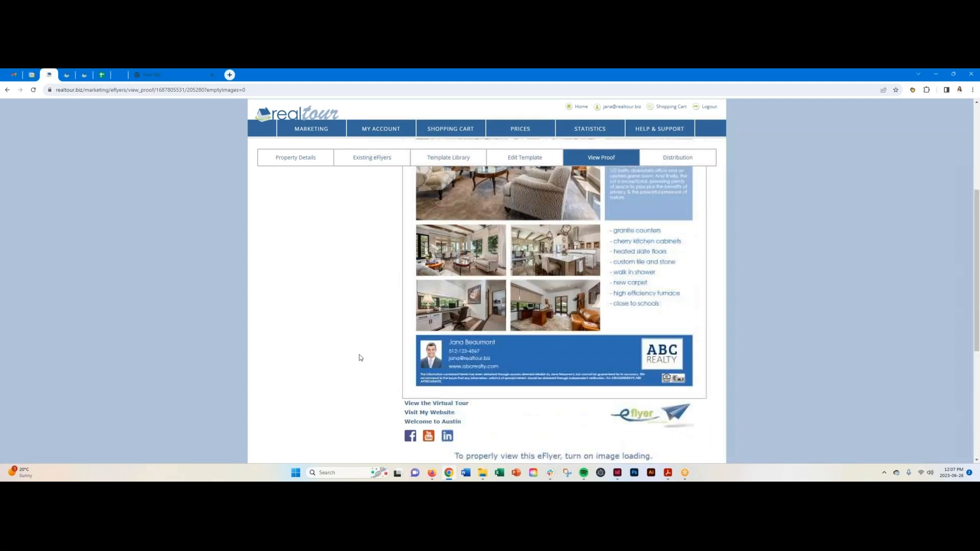
scroll(360, 358, "up", 4)
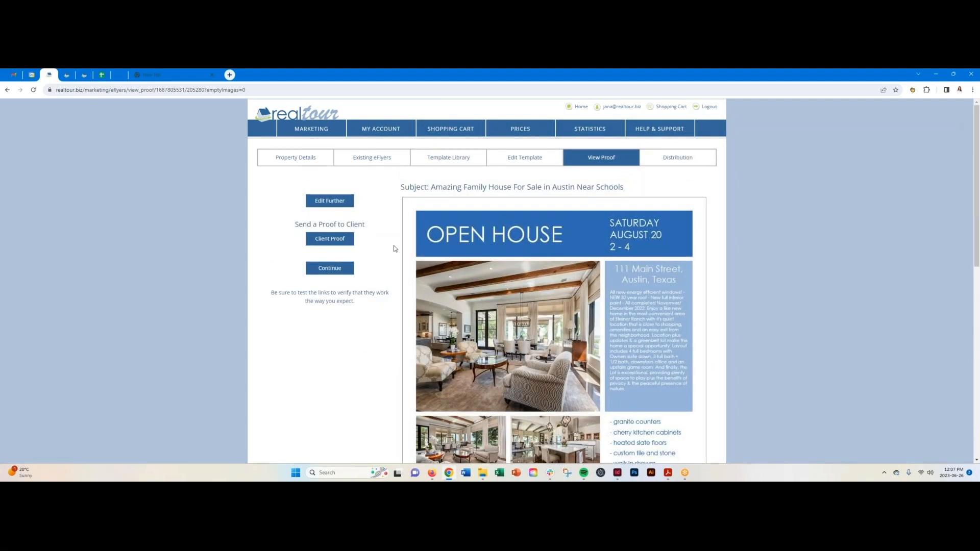
Open the Client Proof form under 'Send a Proof to Client'.
left_click(330, 244)
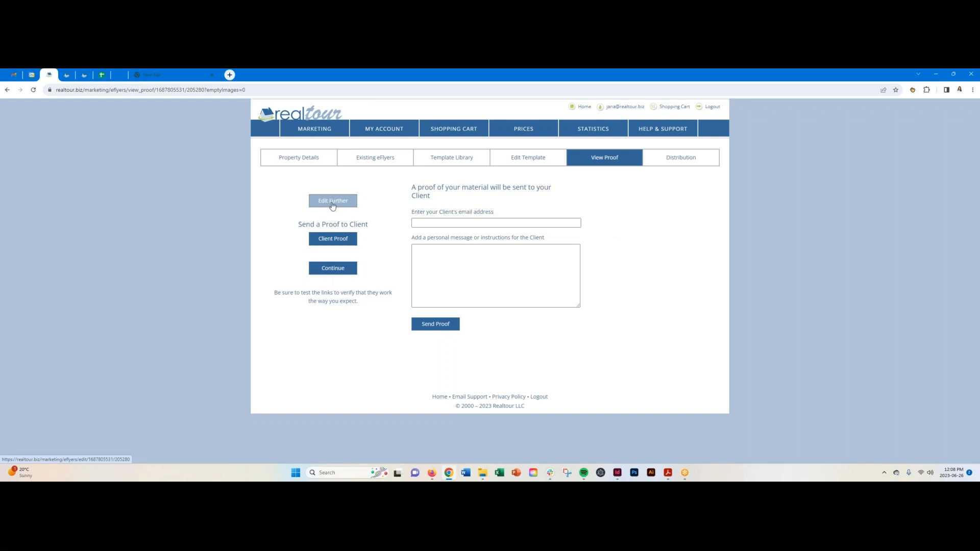
Return to Edit Template, then go to Distribution showing the Austin area's 8083 agents at $37.43.
left_click(531, 158)
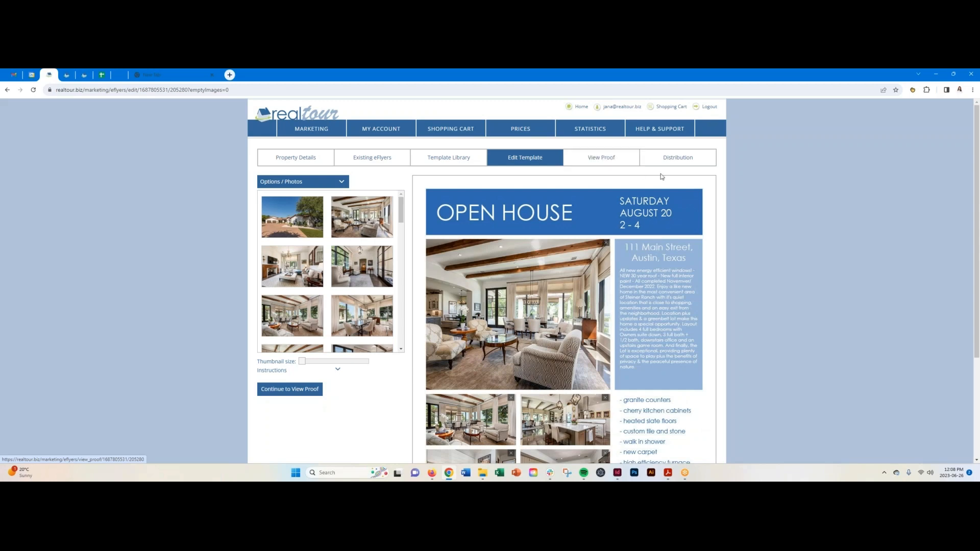
left_click(679, 160)
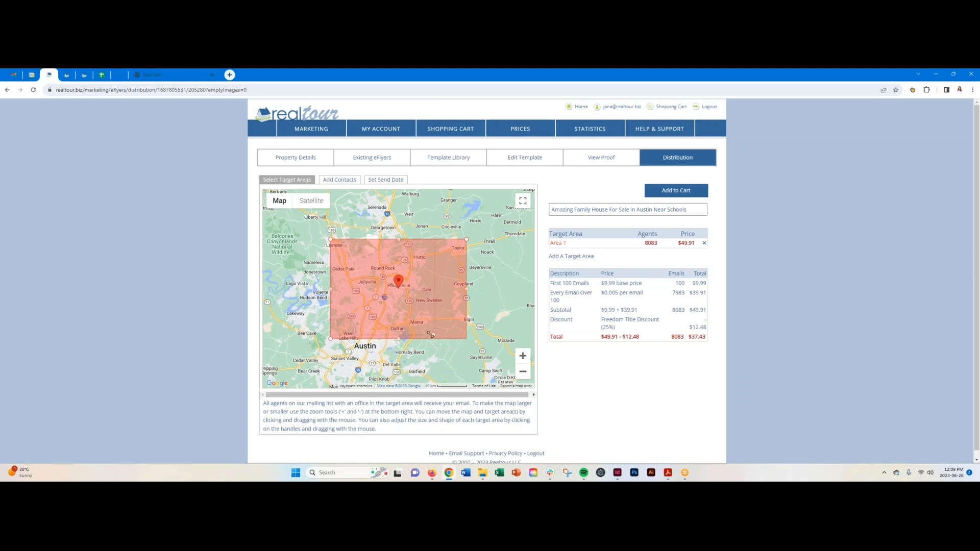
Shrink and move the target rectangle over central Austin, reaching 1751 agents for $18.64.
left_click_drag(386, 310, 373, 327)
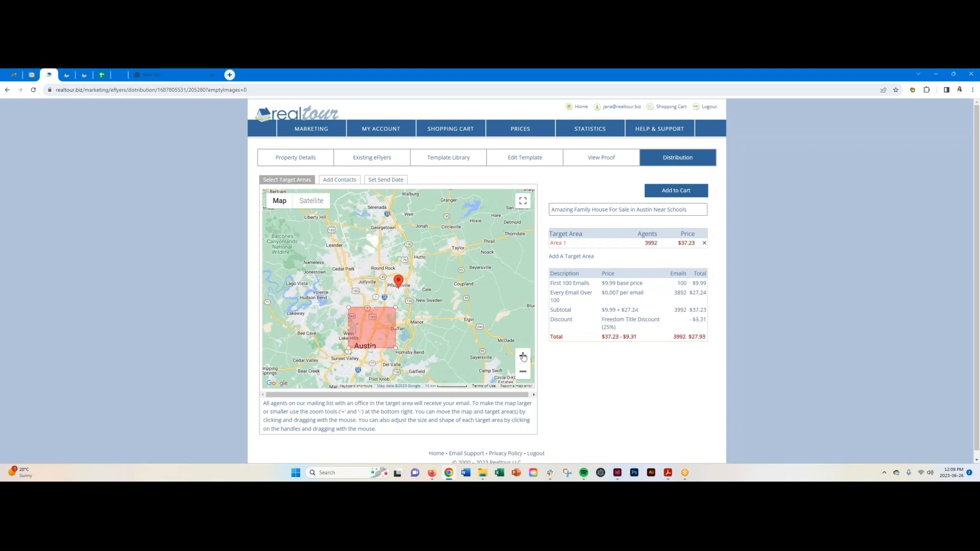
left_click(523, 356)
left_click(523, 356)
left_click_drag(428, 333, 466, 257)
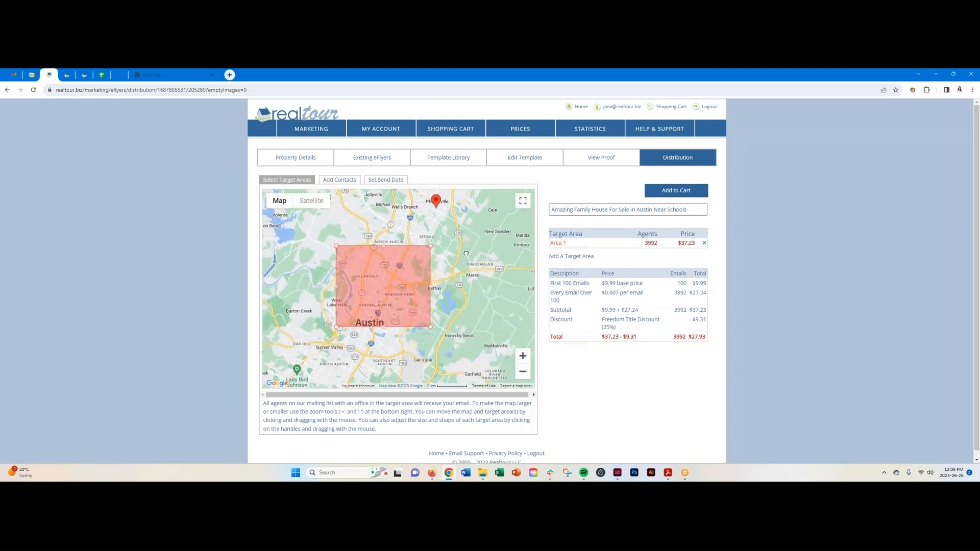
left_click(523, 356)
left_click_drag(472, 298, 498, 306)
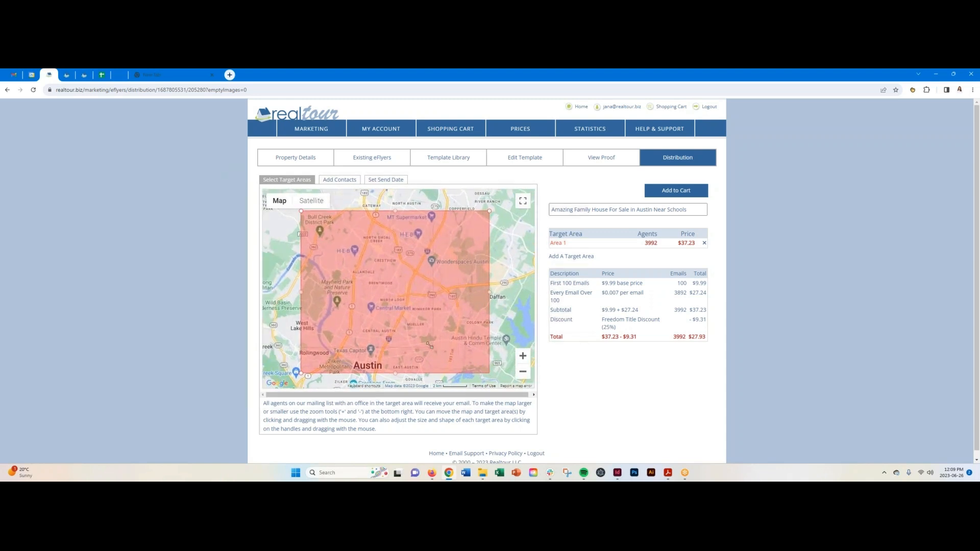
left_click_drag(407, 331, 405, 317)
left_click_drag(392, 281, 419, 321)
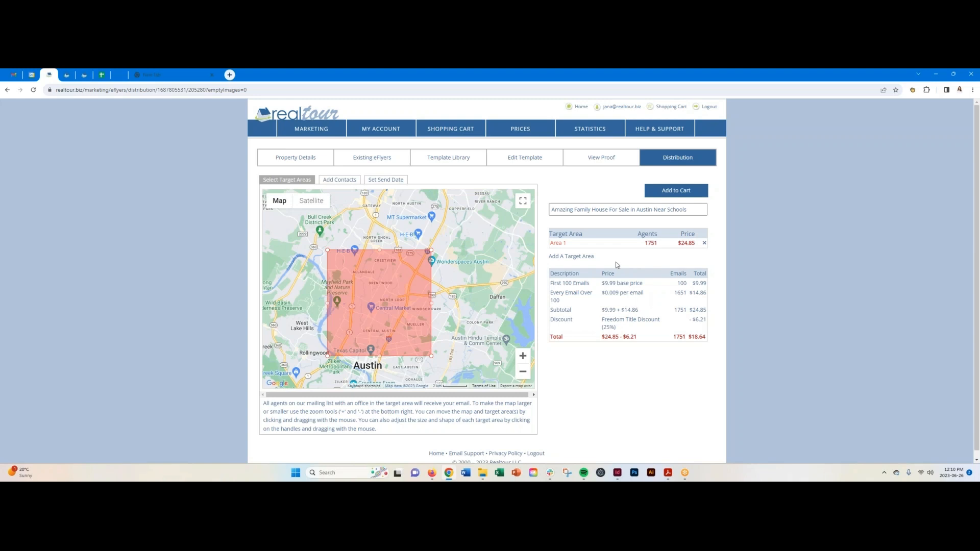
Add a resized Area 2 over Pflugerville, adding 113 agents for a $19.40 total.
left_click(568, 256)
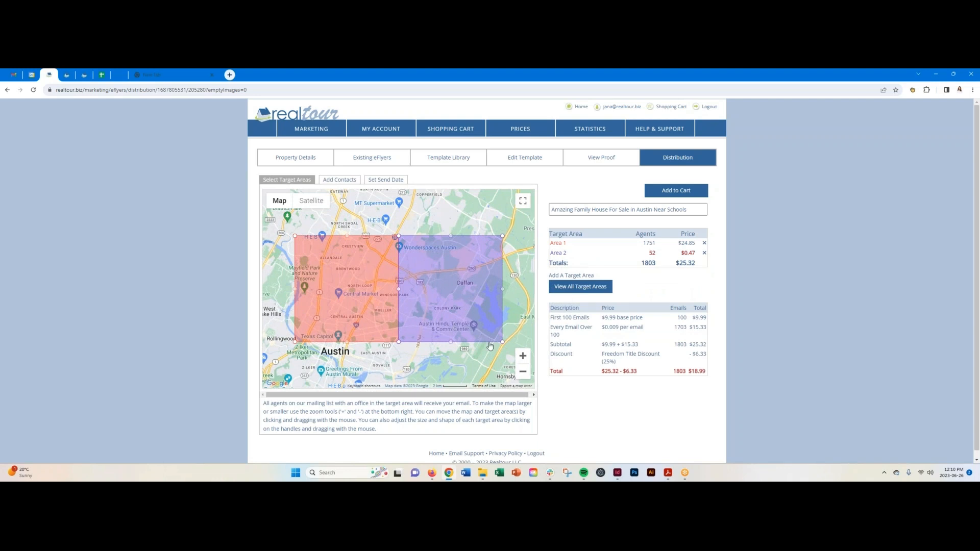
left_click(522, 372)
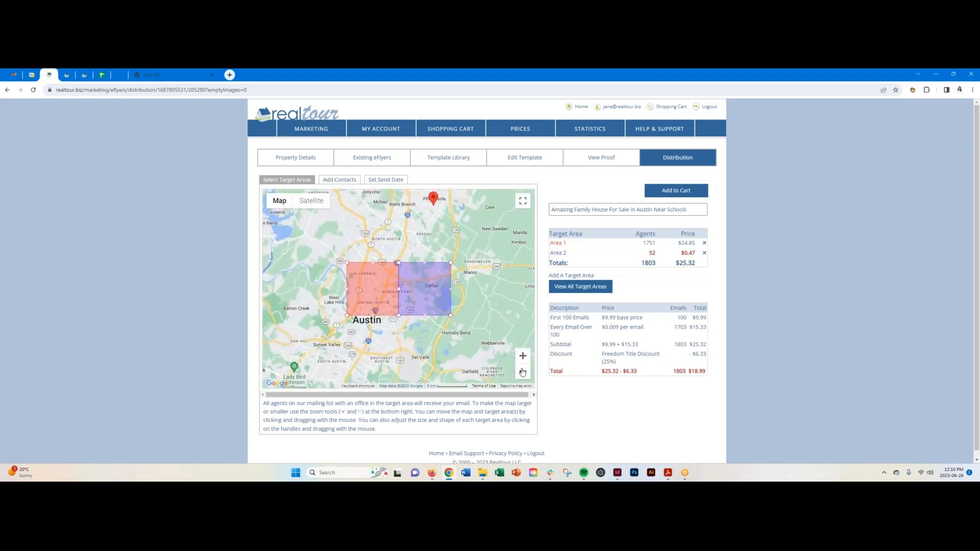
left_click(522, 372)
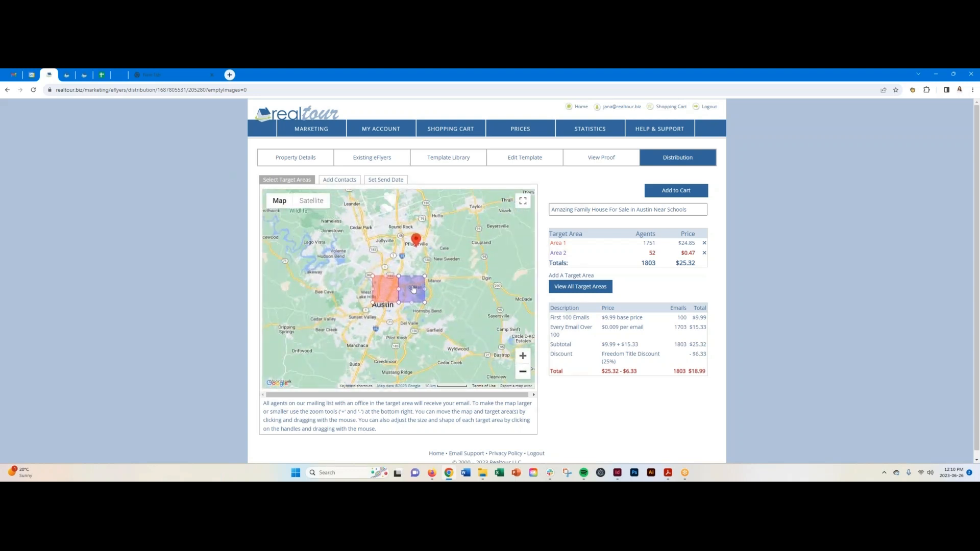
left_click_drag(414, 289, 417, 242)
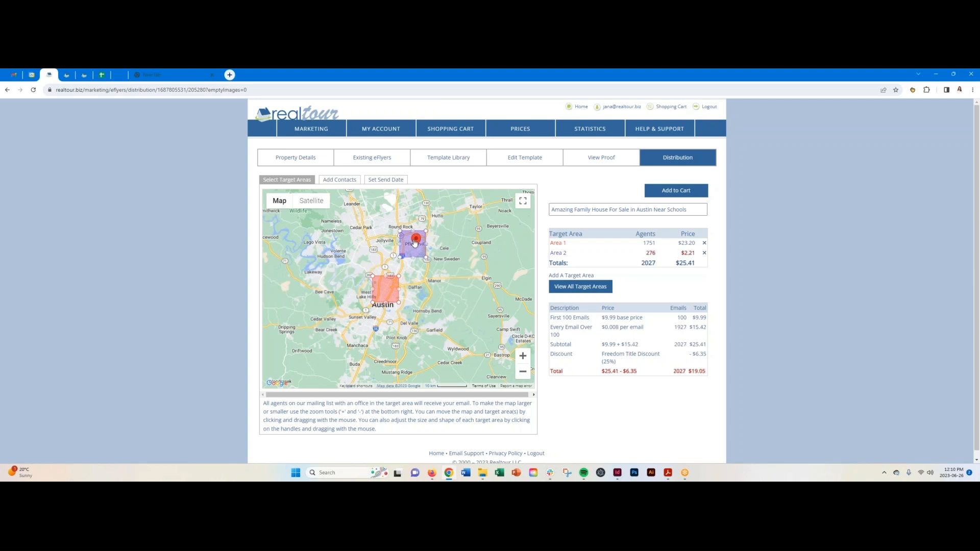
left_click(522, 356)
left_click_drag(472, 251, 476, 318)
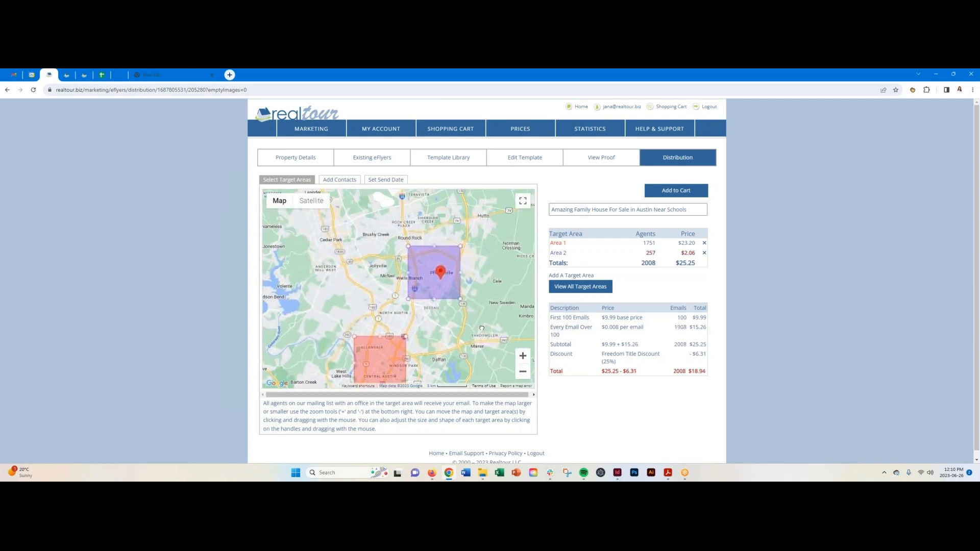
left_click_drag(409, 300, 448, 270)
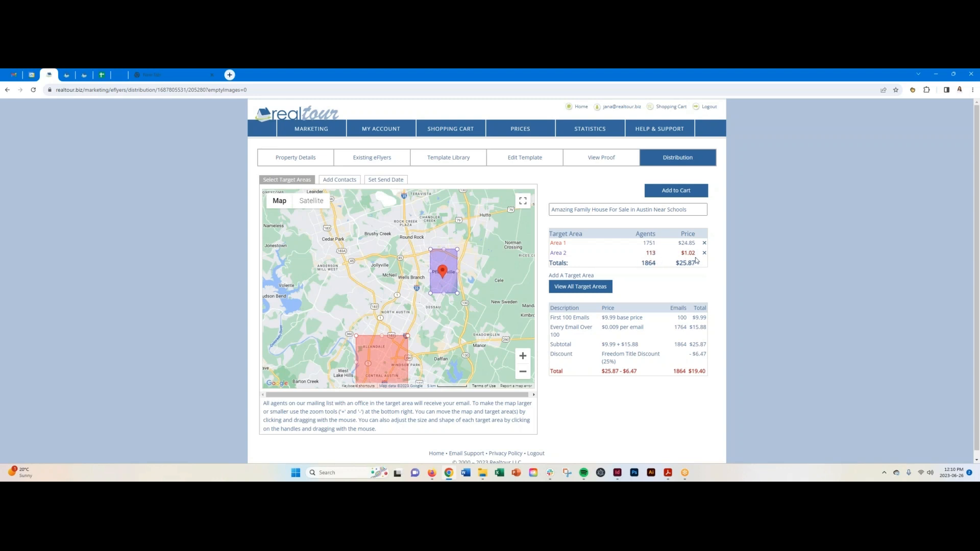
left_click_drag(492, 307, 489, 284)
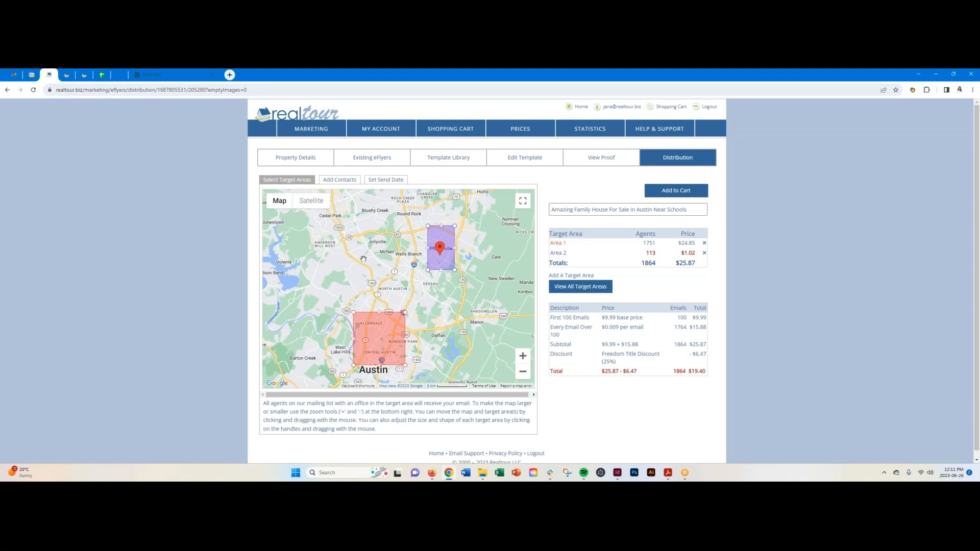
Delete Area 2, leaving Area 1 at 1751 agents and $18.64, then go to Add Contacts.
left_click(705, 253)
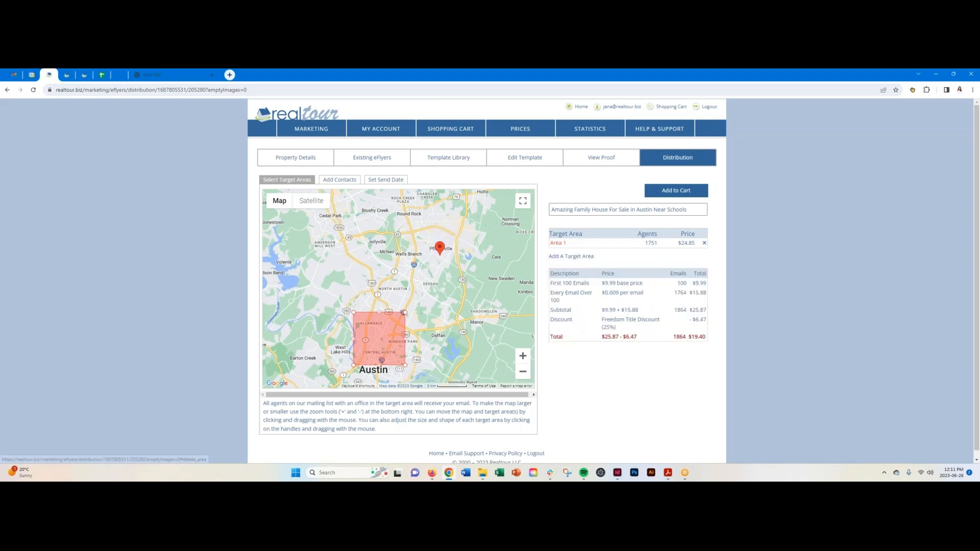
left_click_drag(360, 339, 380, 288)
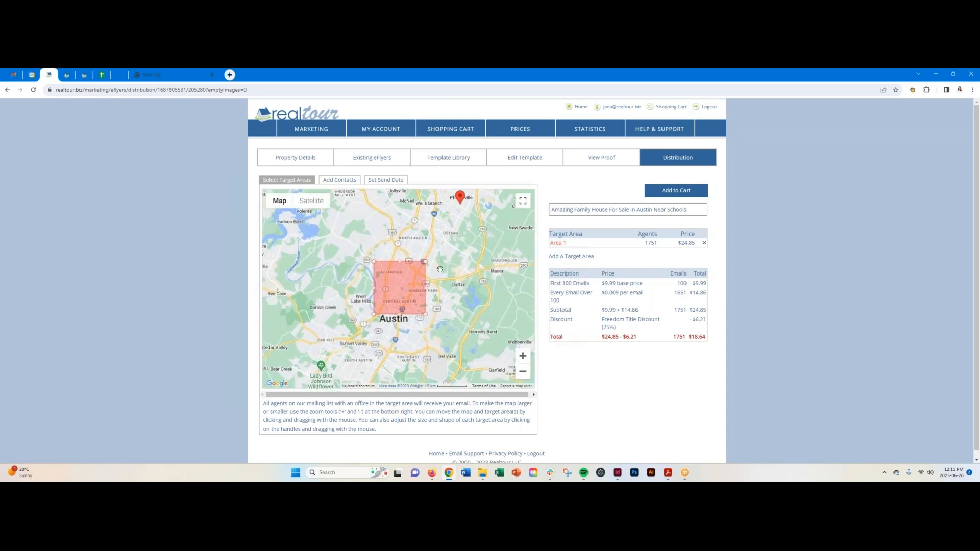
left_click(523, 357)
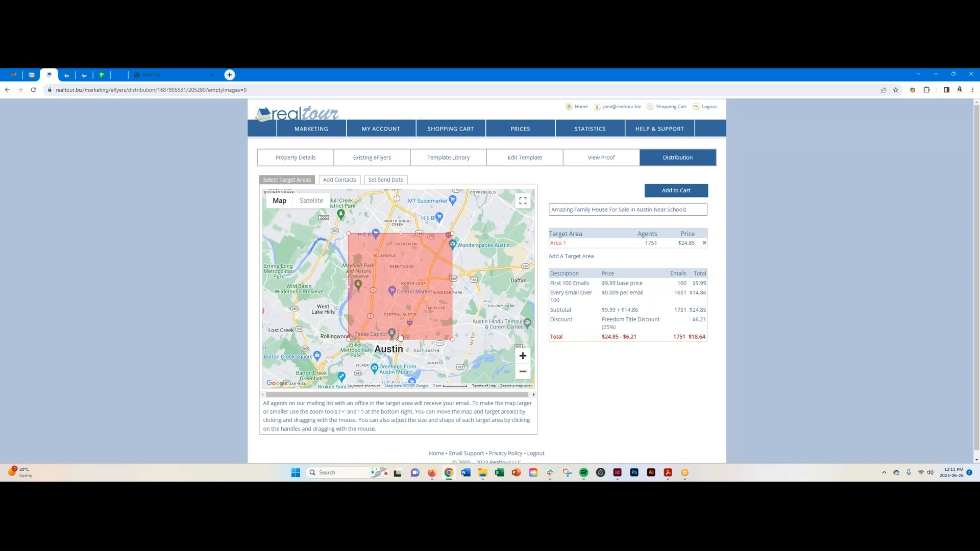
left_click(338, 181)
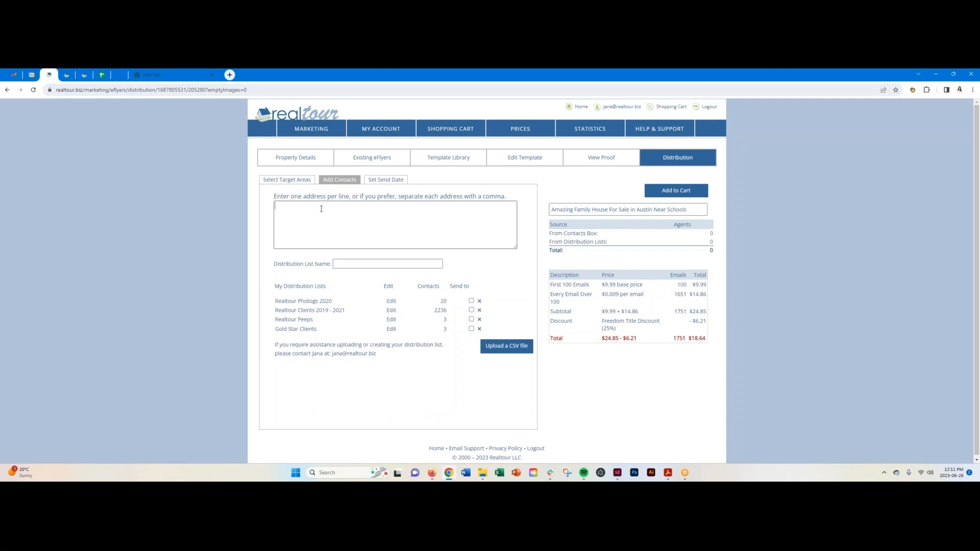
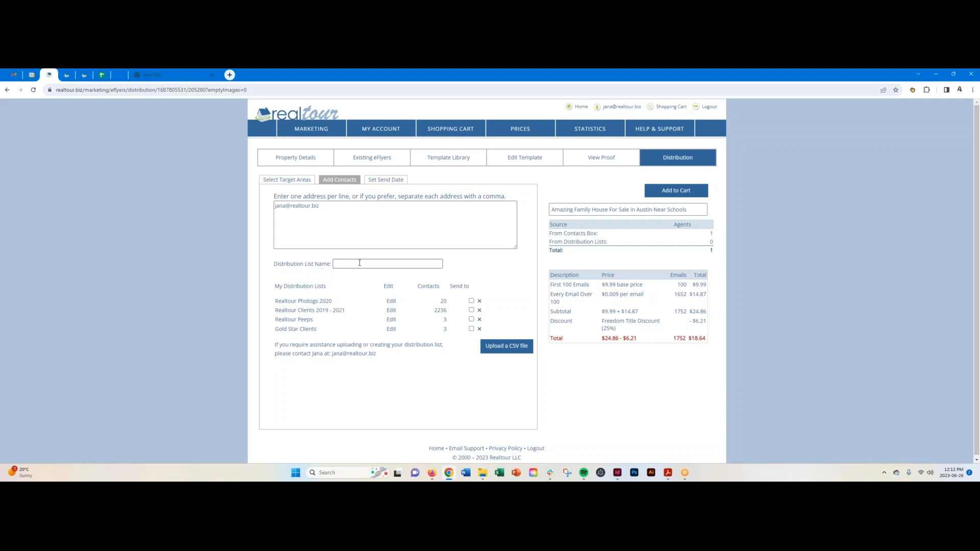
Load the Gold Star Clients list and mark it Send to, reaching 1755 emails at $18.66.
left_click(298, 330)
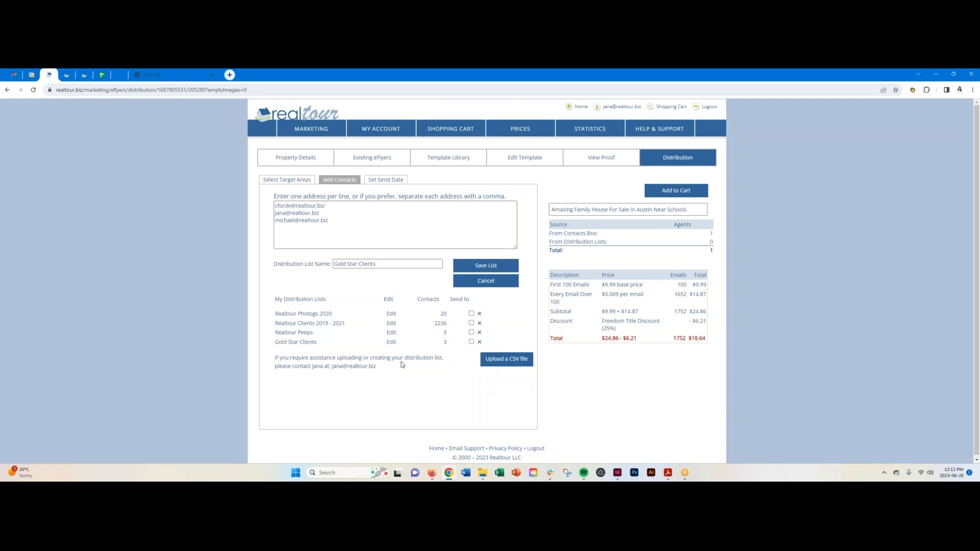
left_click(471, 343)
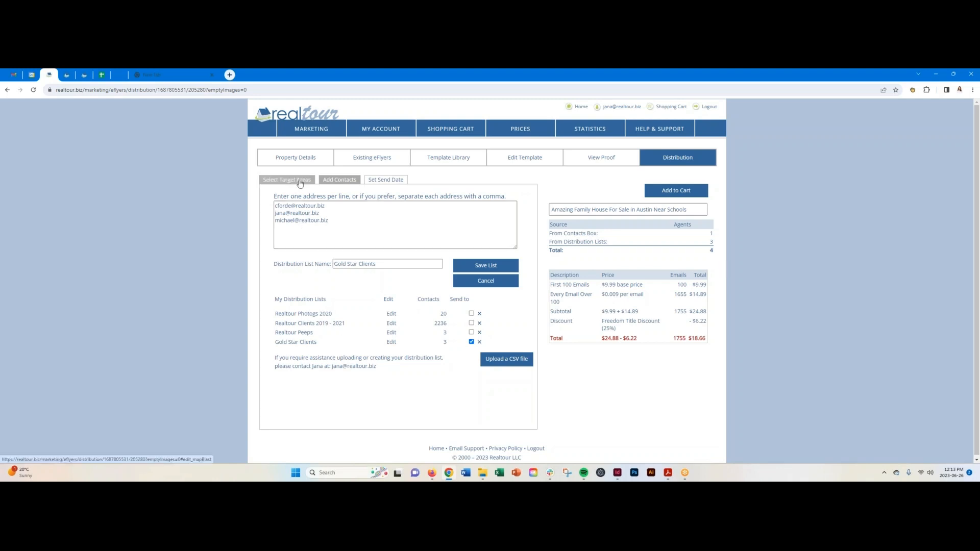
Go to the Set Send Date step, currently June 26th, As Soon As Possible.
left_click(384, 181)
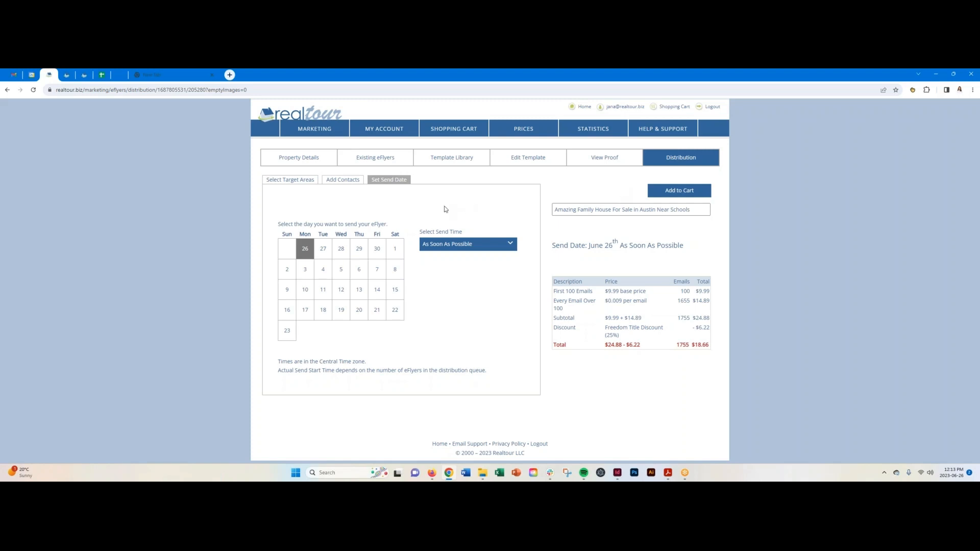
Set the send date to June 29 with the Early Morning (6 - 9am) time window.
left_click(359, 249)
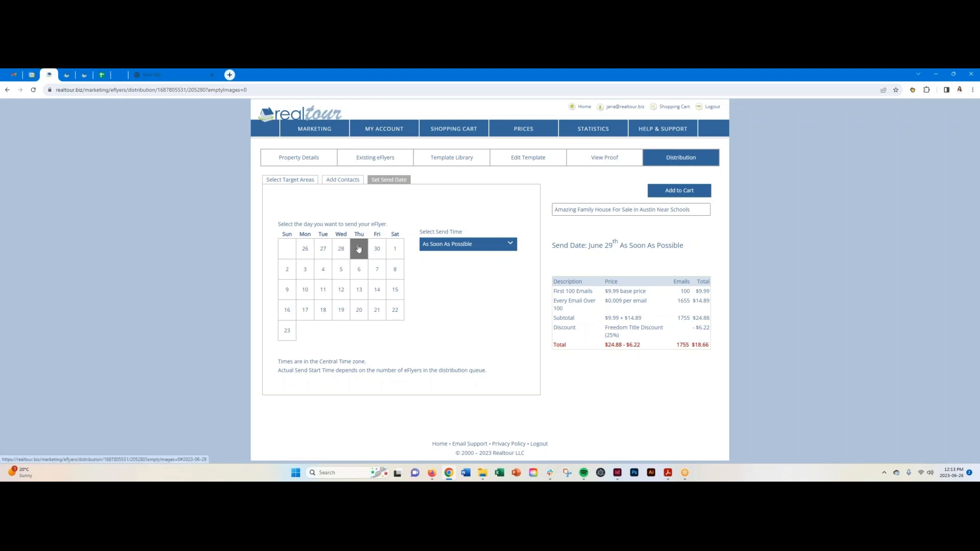
left_click(513, 245)
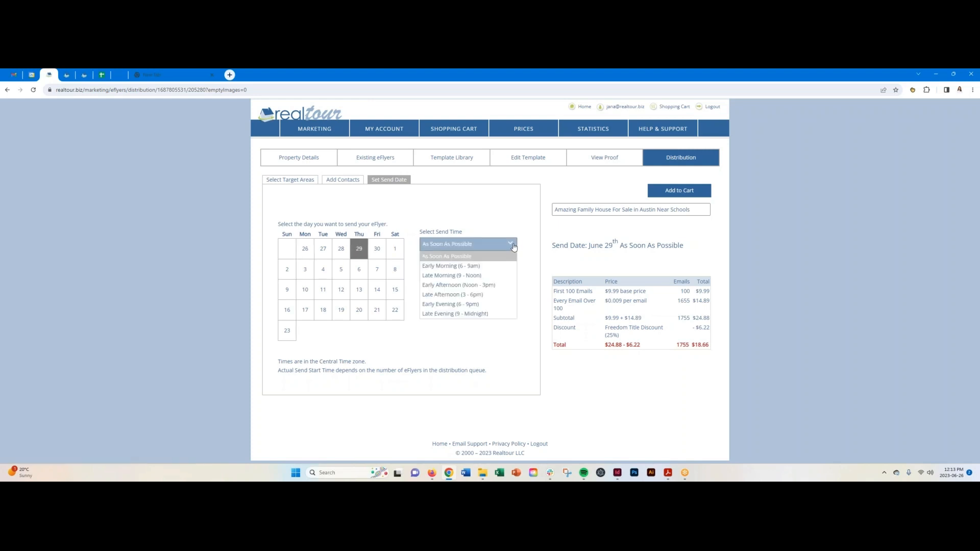
left_click(488, 267)
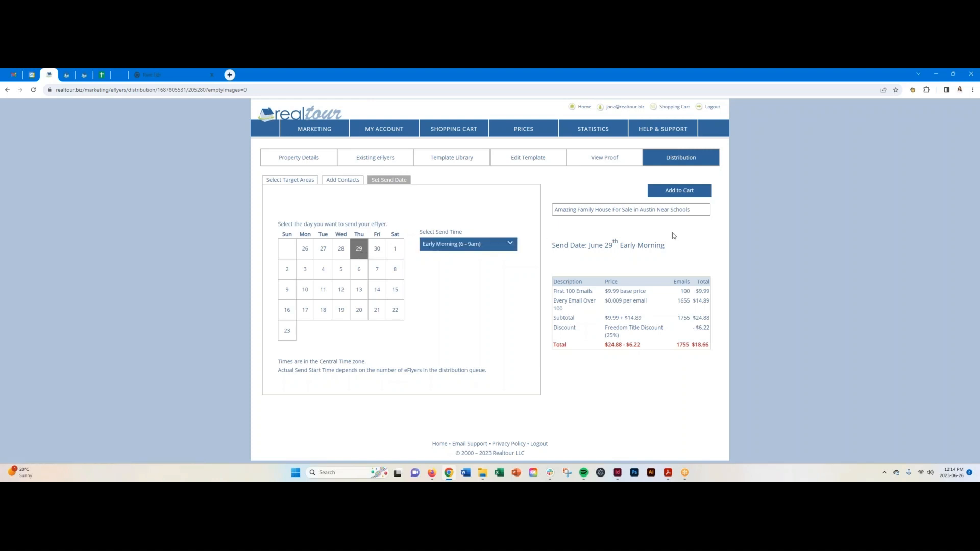
Add the 111 Main Street eFlyer Email Blast to the cart: $18.66 plus $2.05 tax, $20.71 total.
left_click(687, 192)
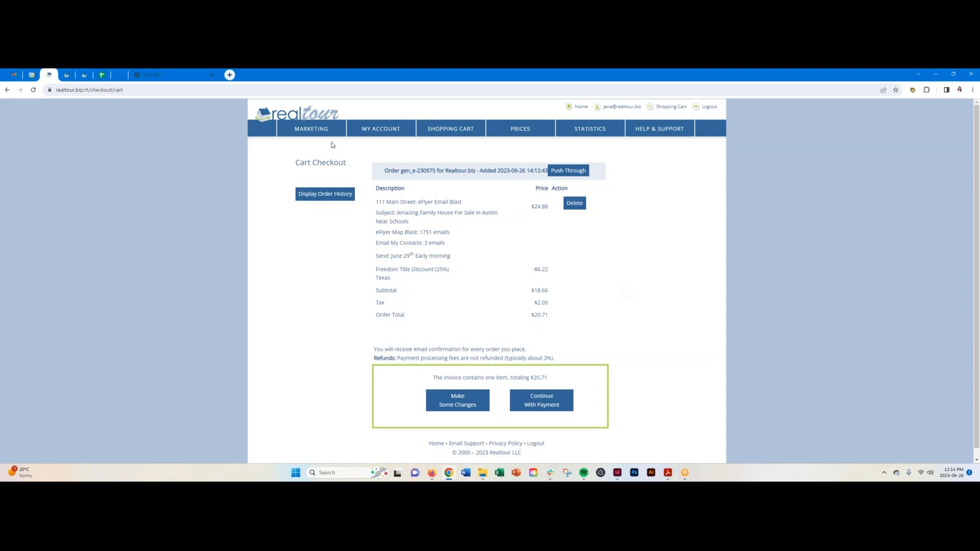
mouse_move(316, 128)
left_click(914, 90)
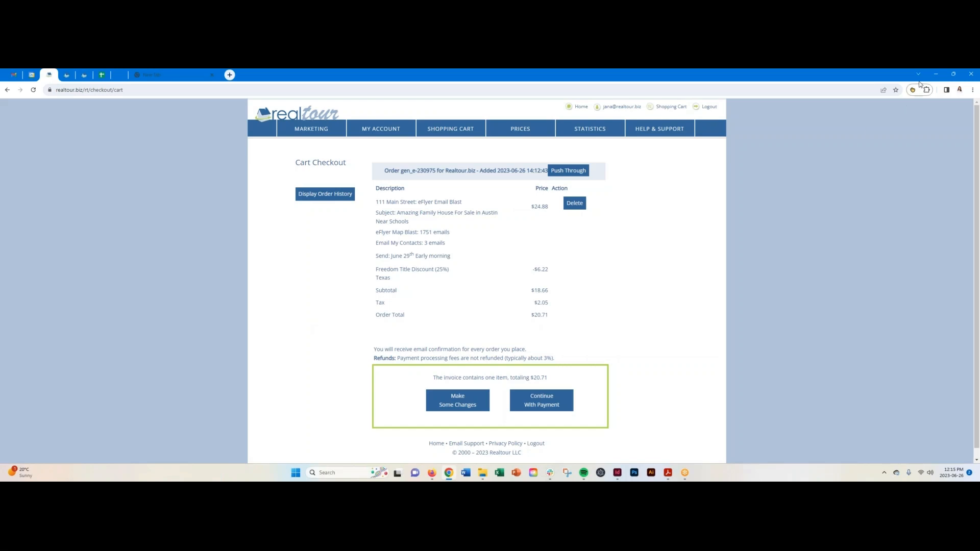